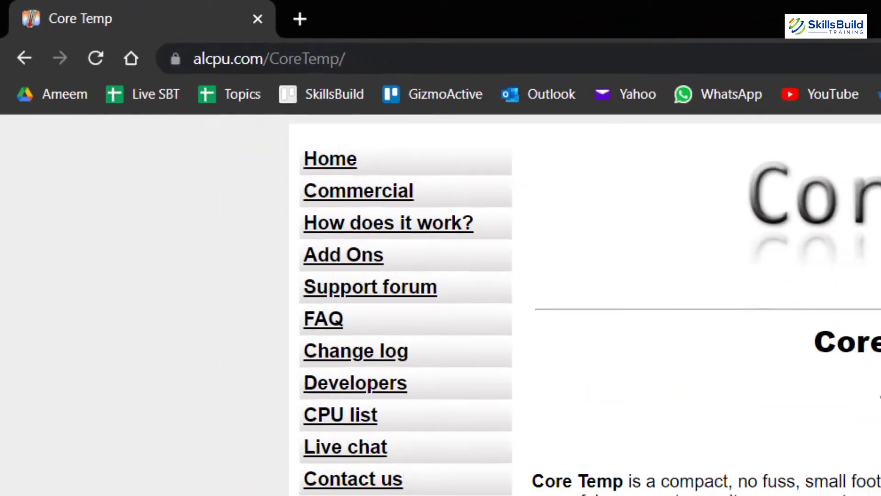
Step: Download the Core Temp 1.17.1 installer from alcpu.com and run its setup to completion
click(496, 200)
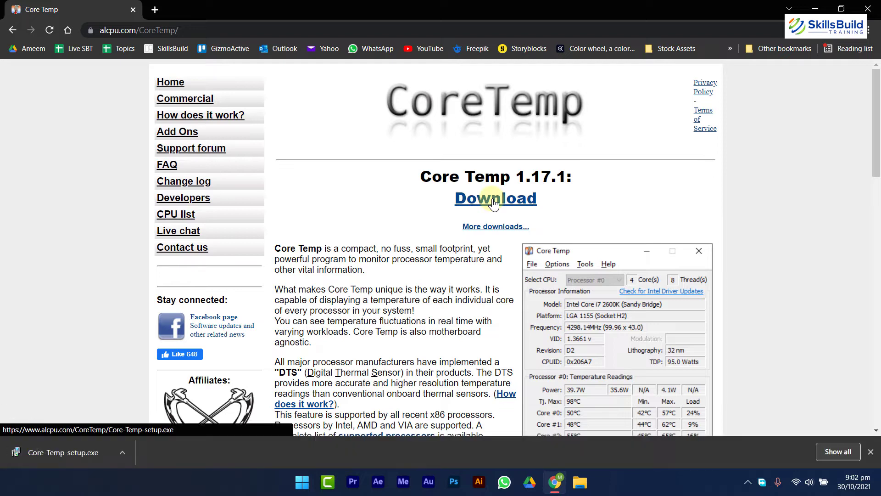
click(64, 452)
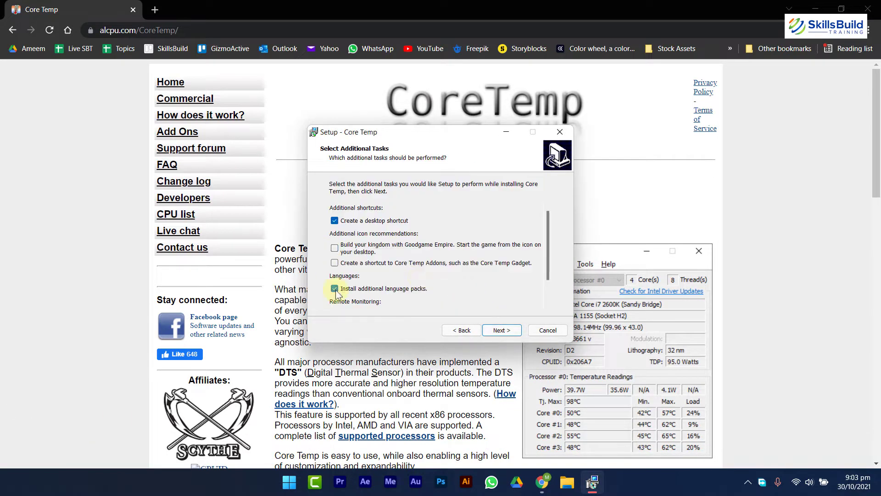
click(500, 328)
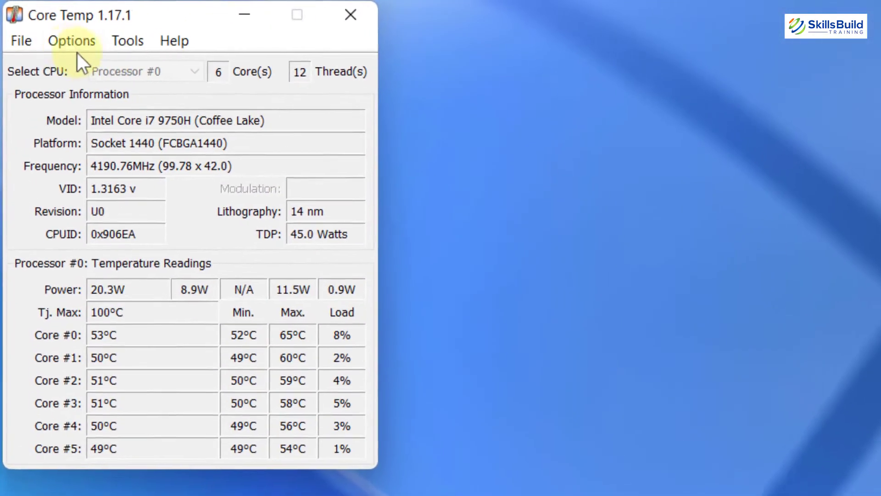
Step: In Core Temp settings, enable logging on startup, Start with Windows, and start minimized
click(36, 21)
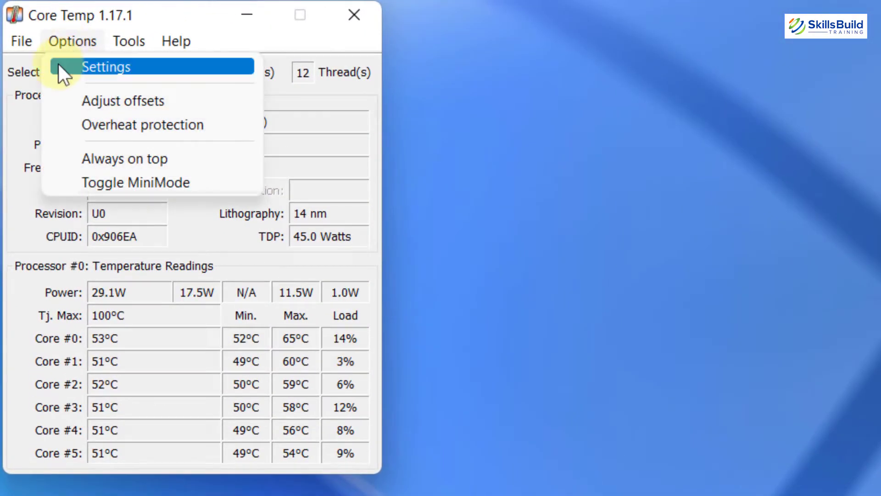
click(59, 64)
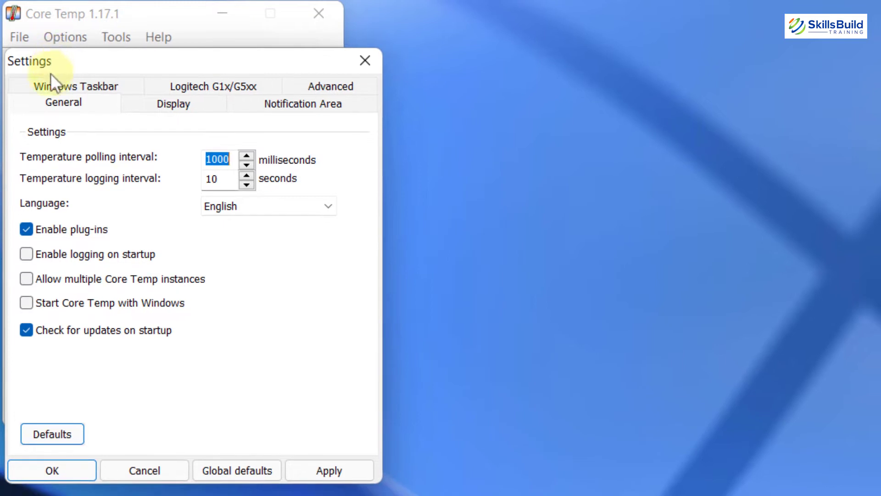
click(28, 256)
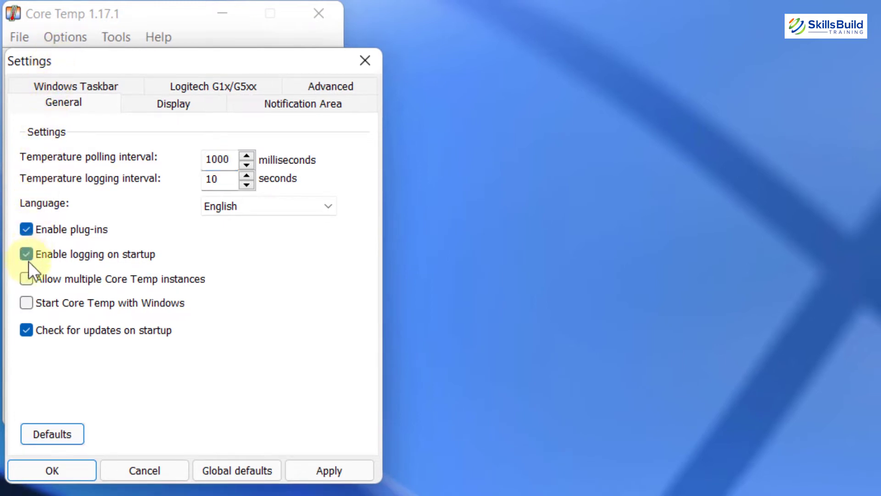
click(26, 303)
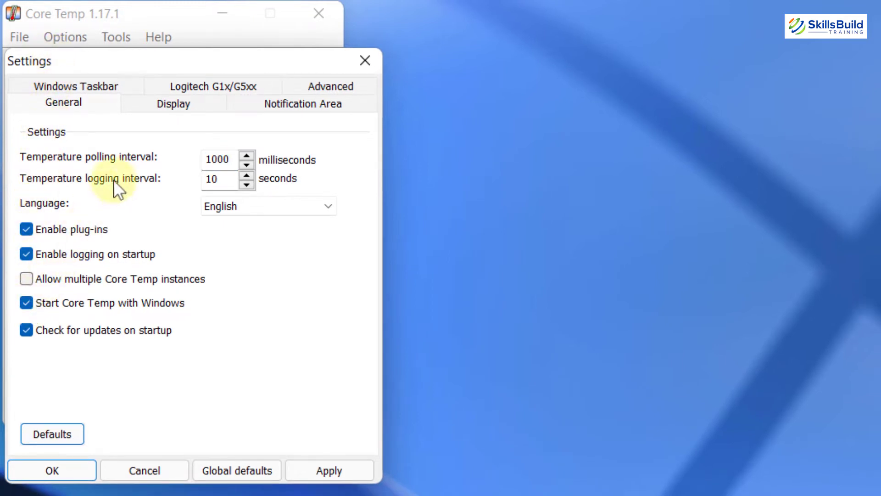
click(164, 106)
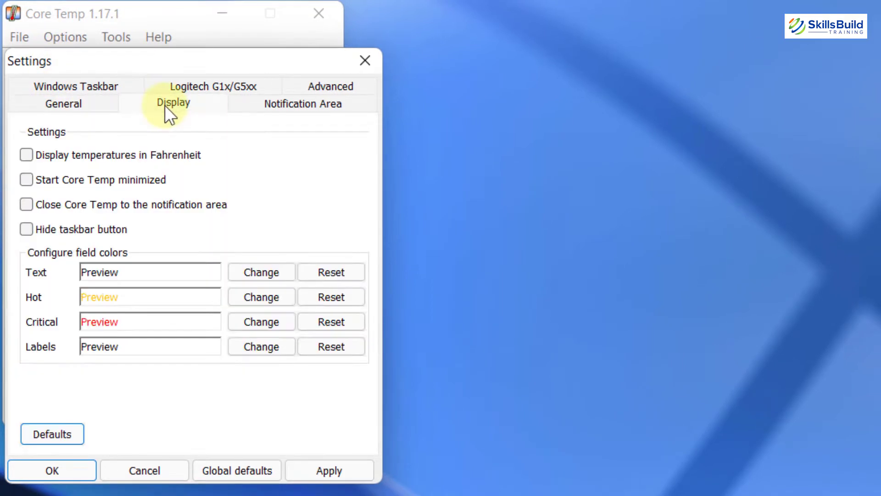
click(28, 182)
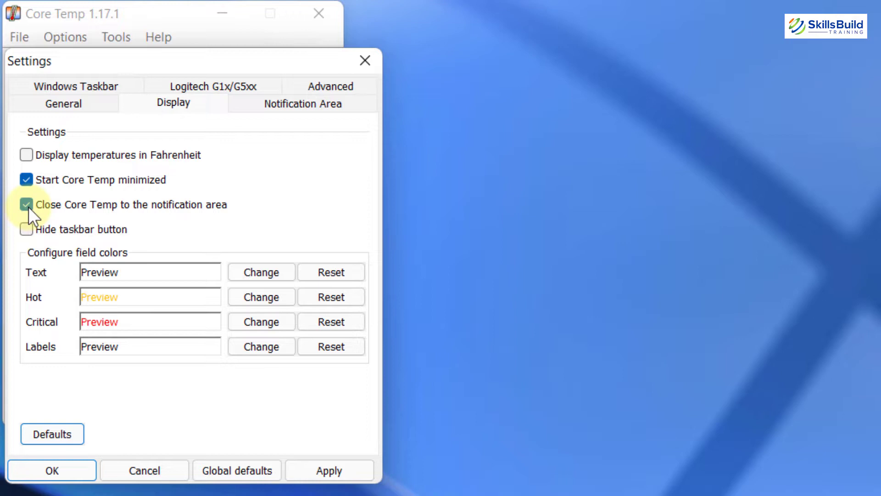
Step: Set the notification area to show only the highest temperature, with red text colour
click(296, 106)
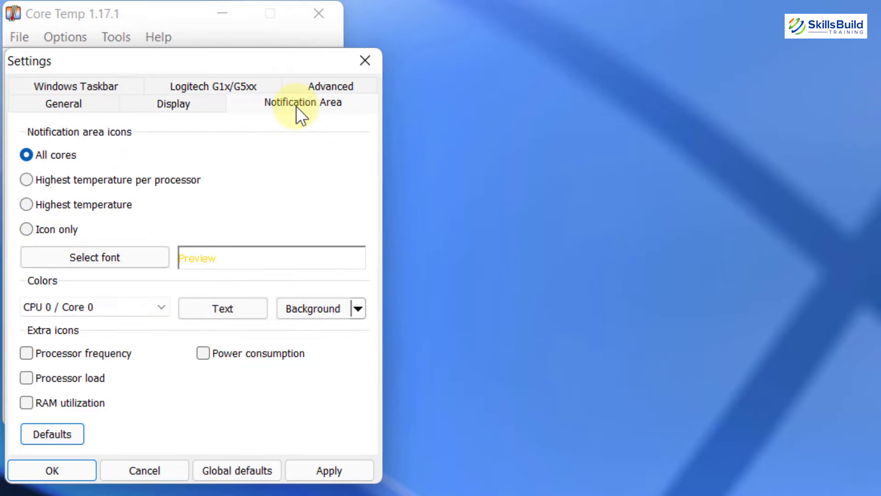
click(27, 205)
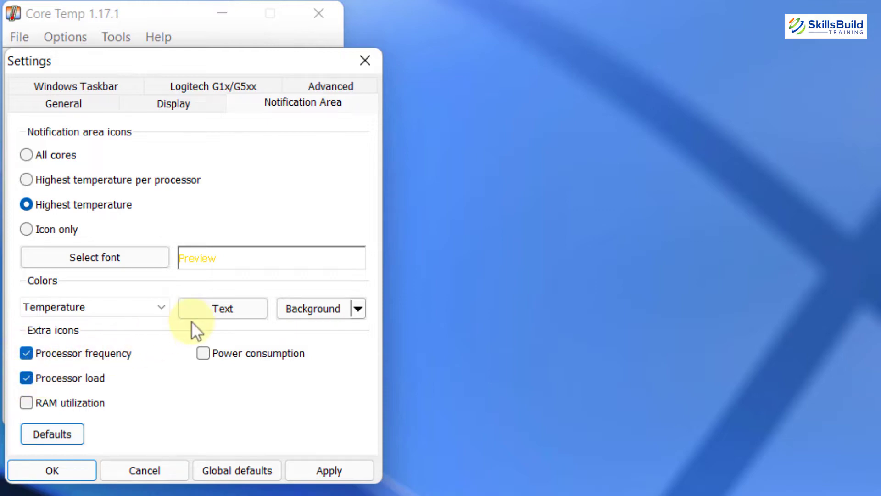
click(222, 308)
click(27, 83)
click(48, 312)
click(222, 308)
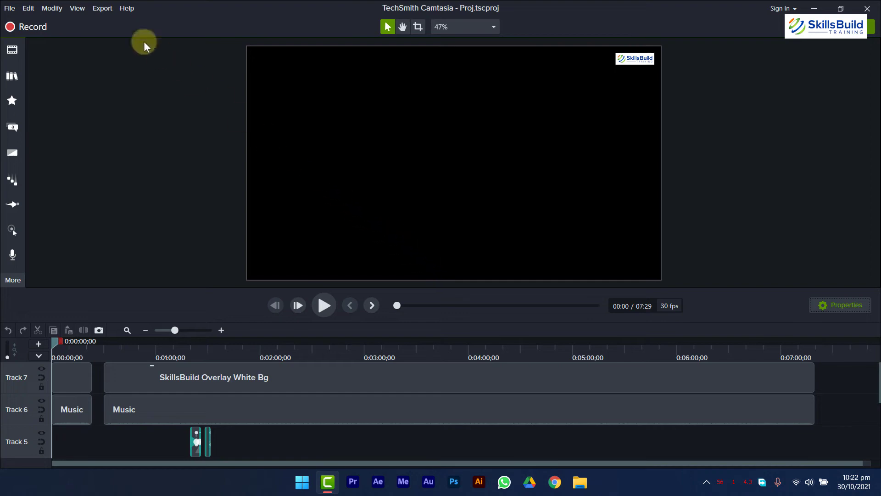
Step: Export the Camtasia project as a local MP4 with default production settings and render it
click(102, 10)
click(103, 21)
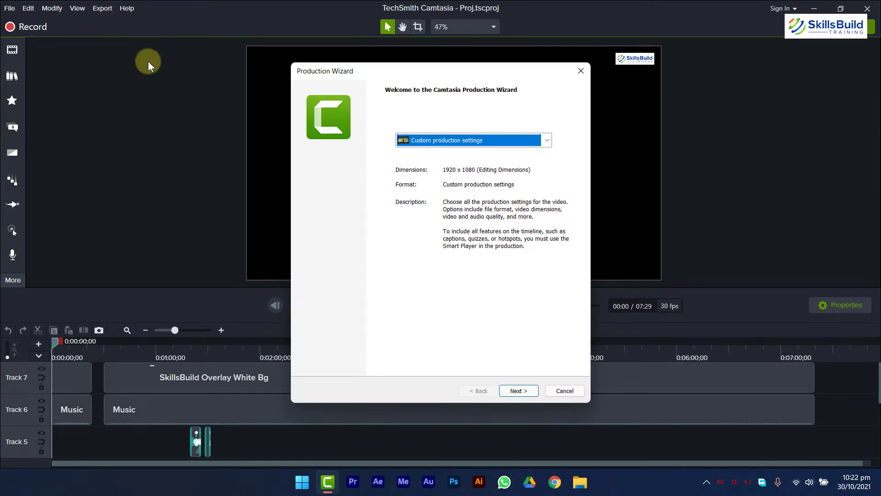
click(517, 390)
click(518, 390)
click(517, 390)
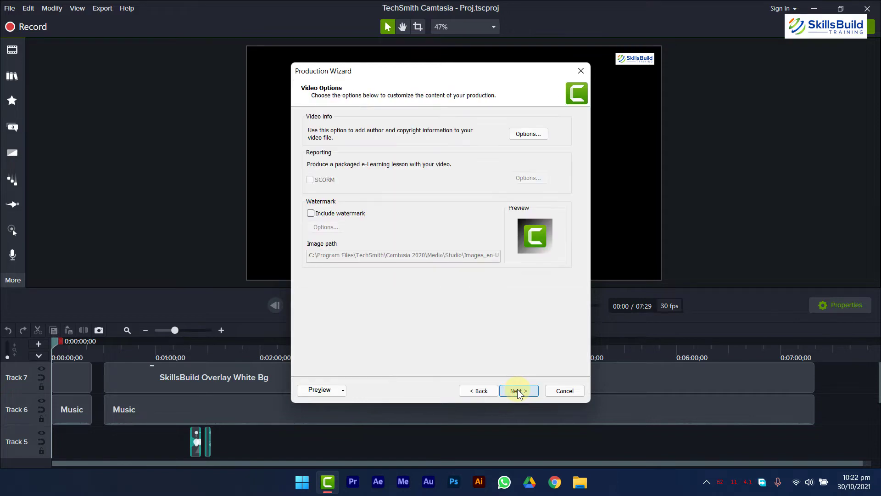
click(517, 391)
click(518, 390)
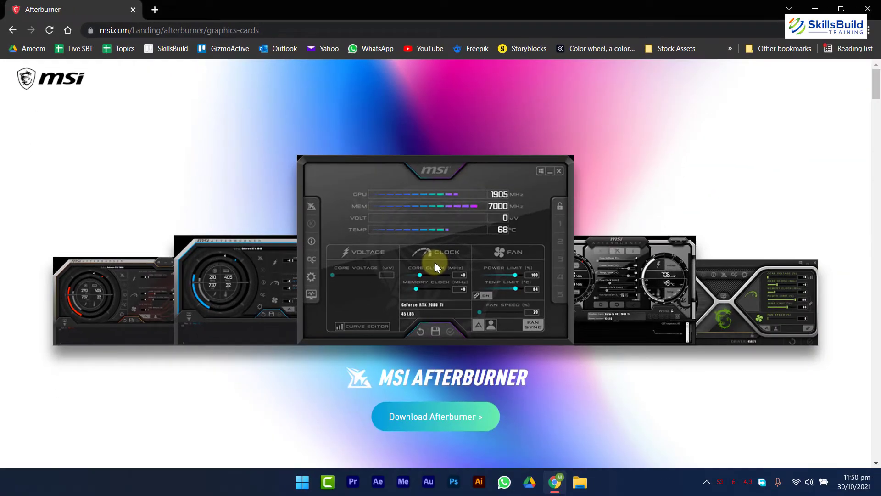
Step: Download MSI Afterburner and install it together with RivaTuner Statistics Server
click(435, 416)
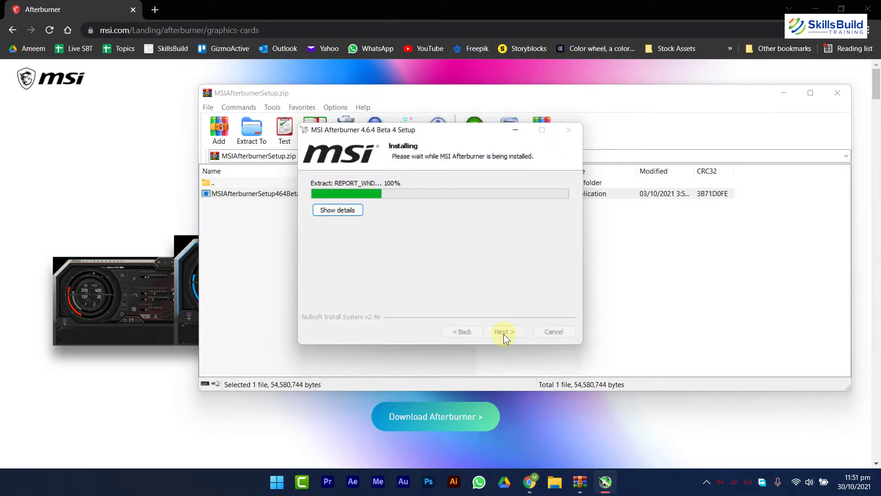
click(497, 333)
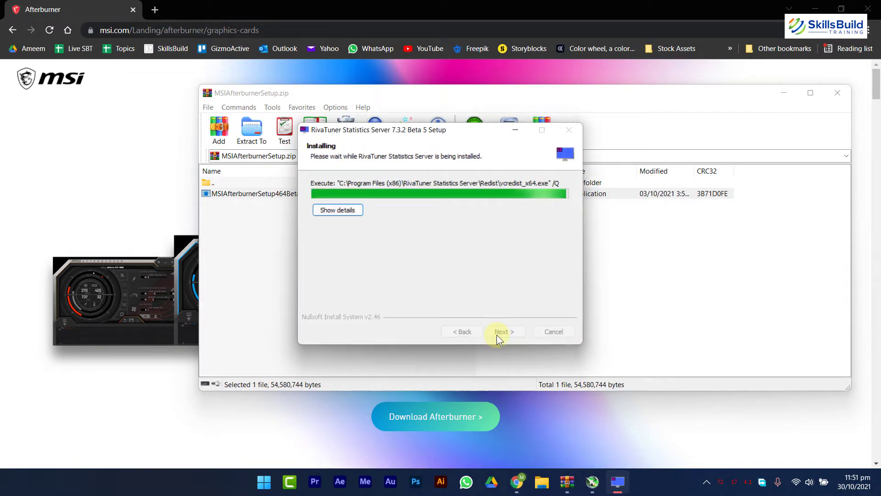
click(527, 279)
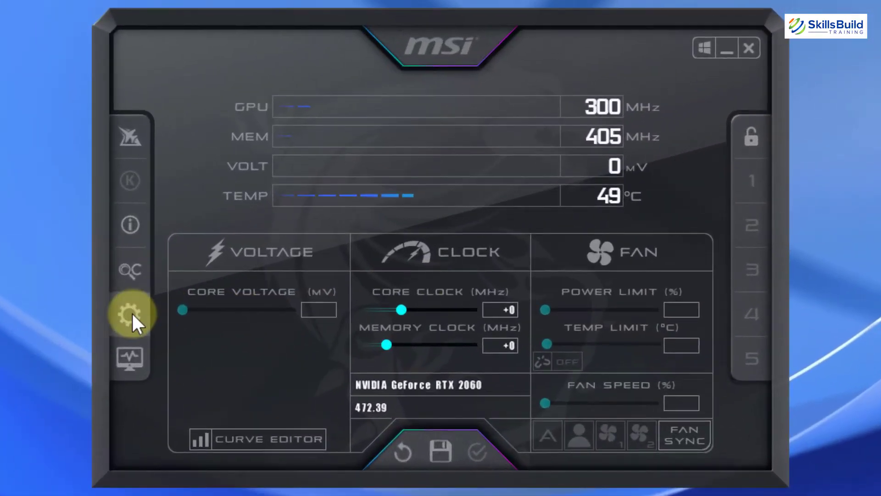
Step: In Afterburner's monitoring settings, show CPU temperature, CPU usage and CPU clock in the on-screen display
click(277, 269)
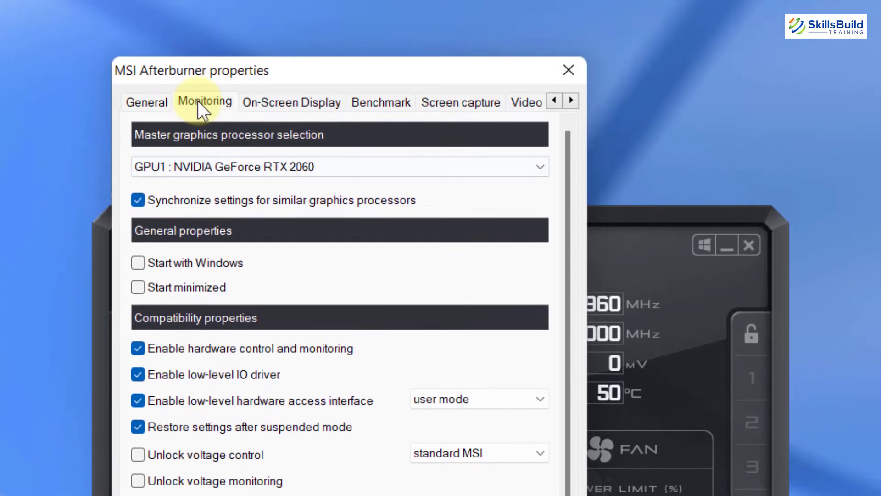
click(198, 101)
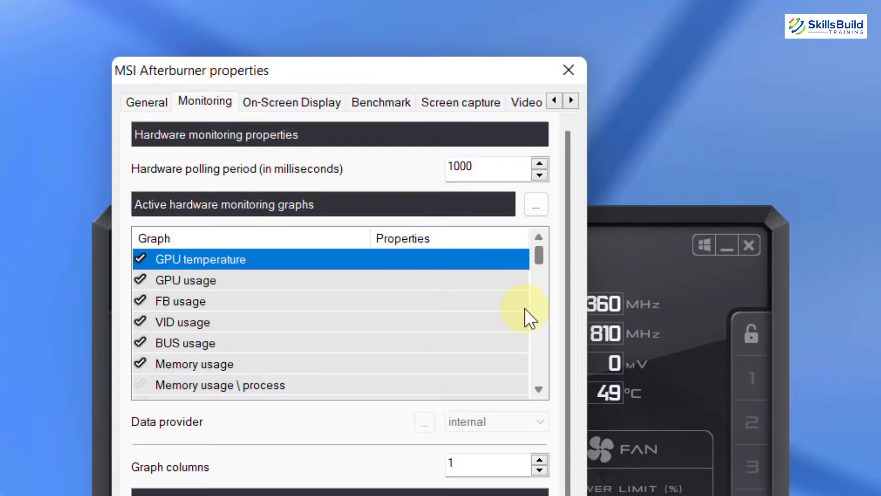
scroll(524, 308, down, 3)
scroll(525, 308, down, 5)
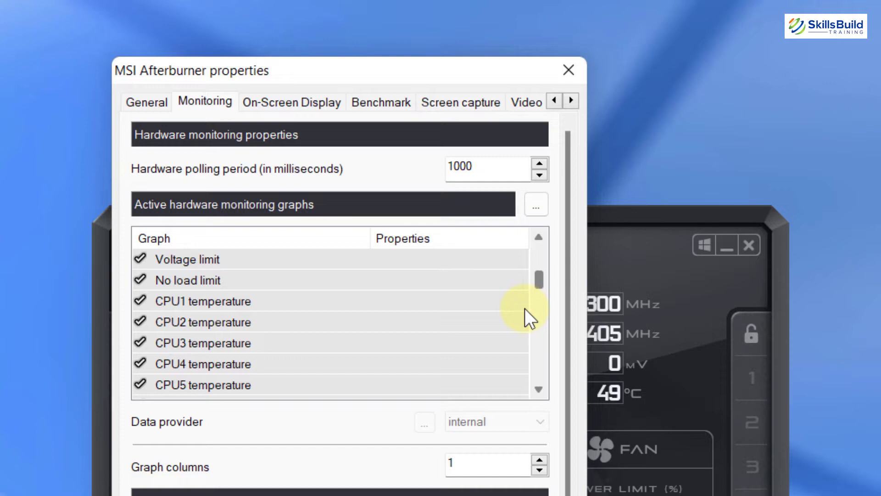
scroll(524, 307, down, 3)
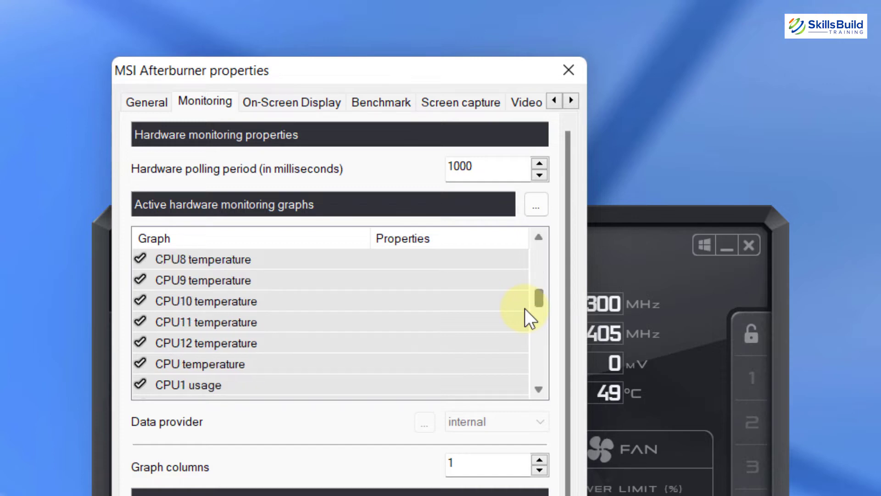
click(193, 302)
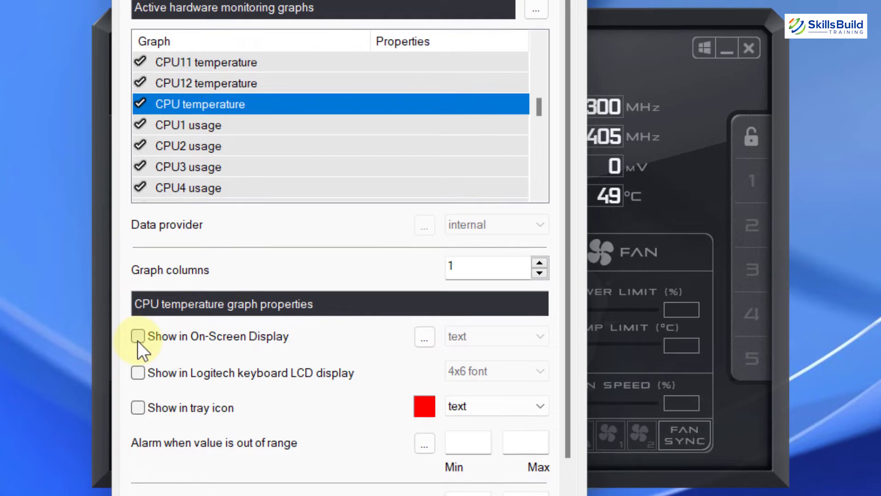
click(137, 398)
scroll(530, 131, down, 3)
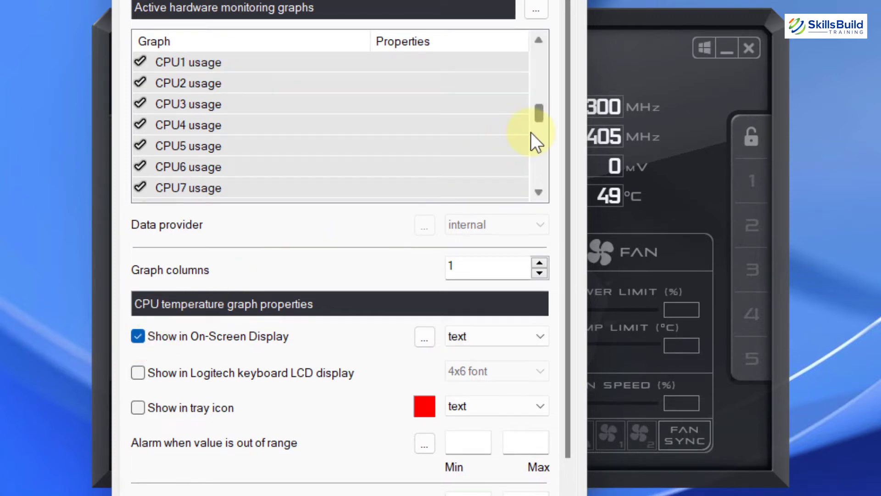
scroll(530, 131, down, 1)
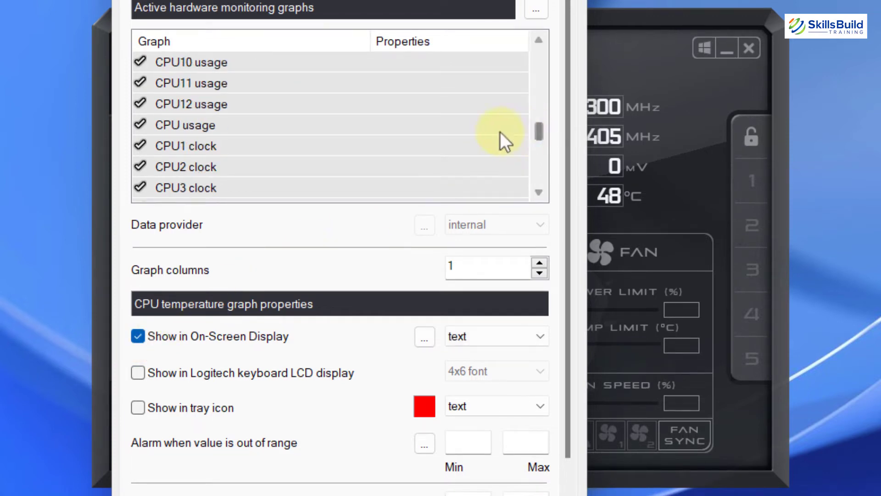
click(182, 125)
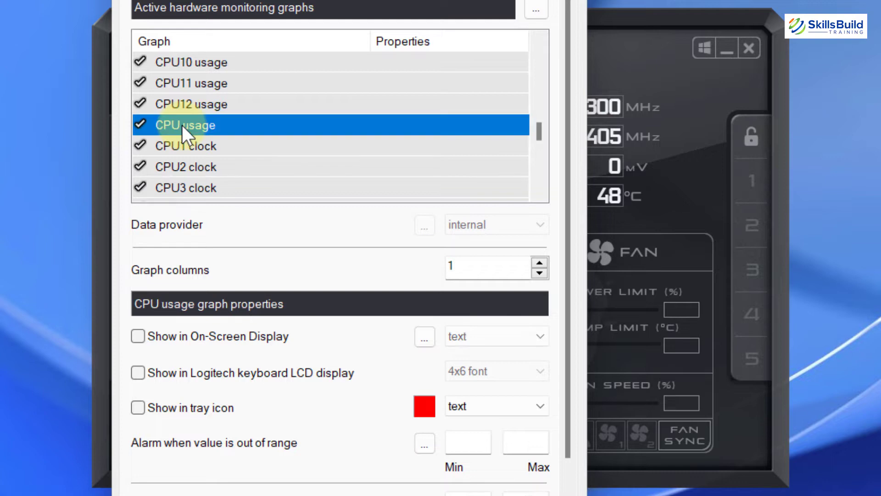
click(139, 337)
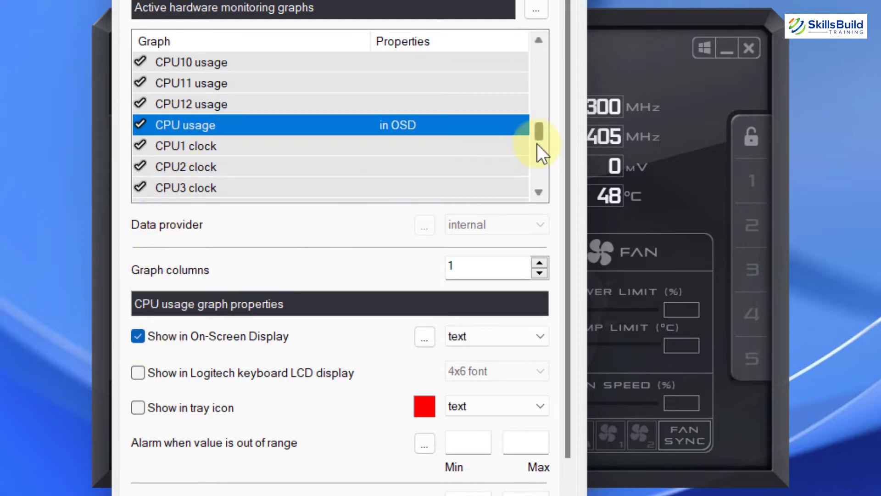
scroll(537, 144, down, 5)
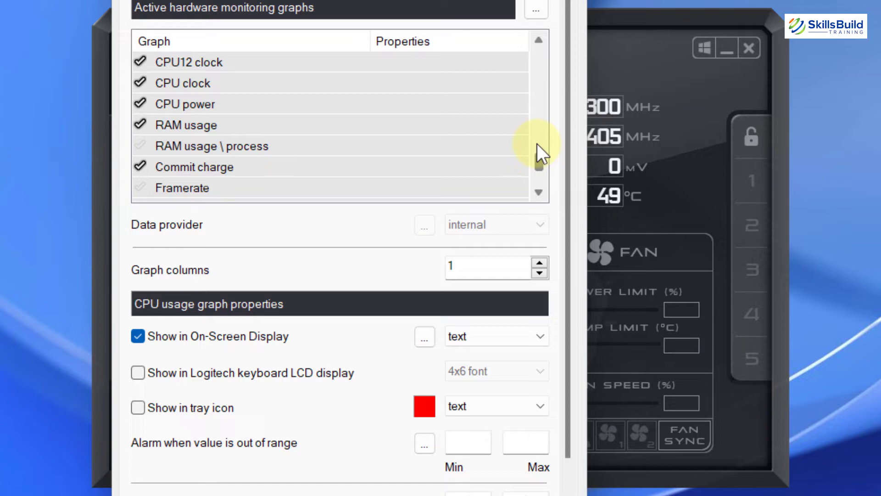
click(175, 84)
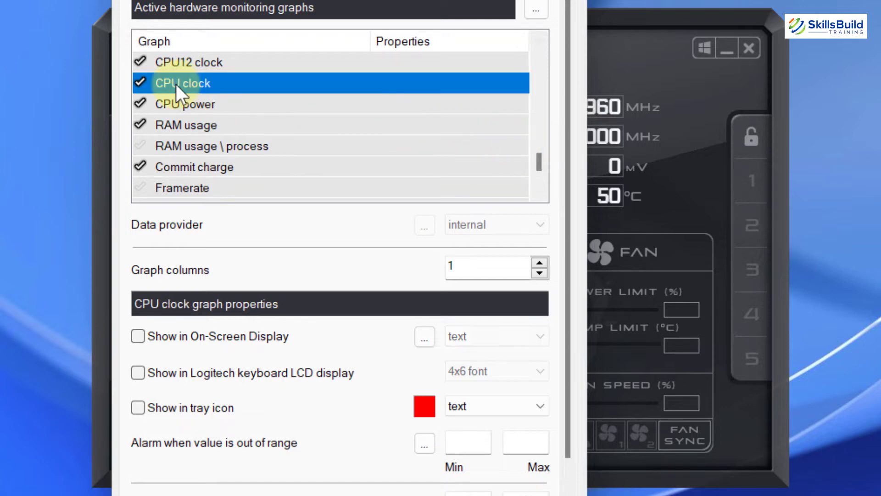
click(140, 335)
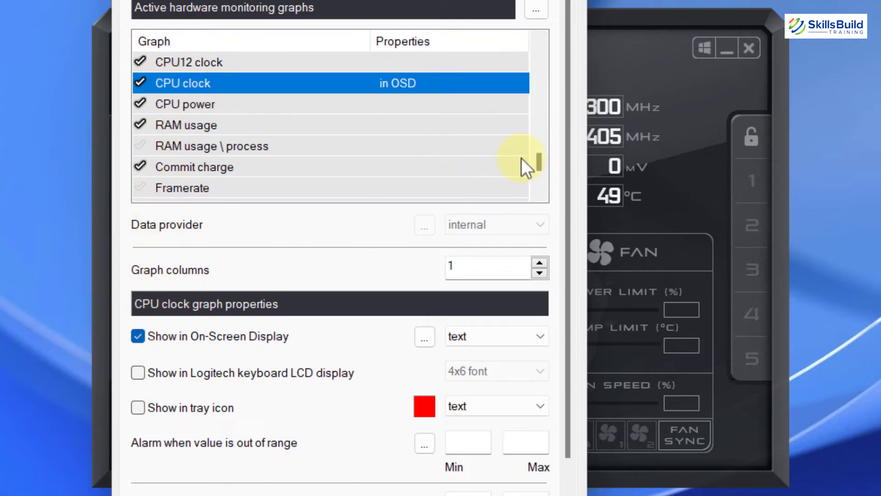
Step: Add Framerate to the on-screen display as well, then apply and close the settings
scroll(521, 157, down, 1)
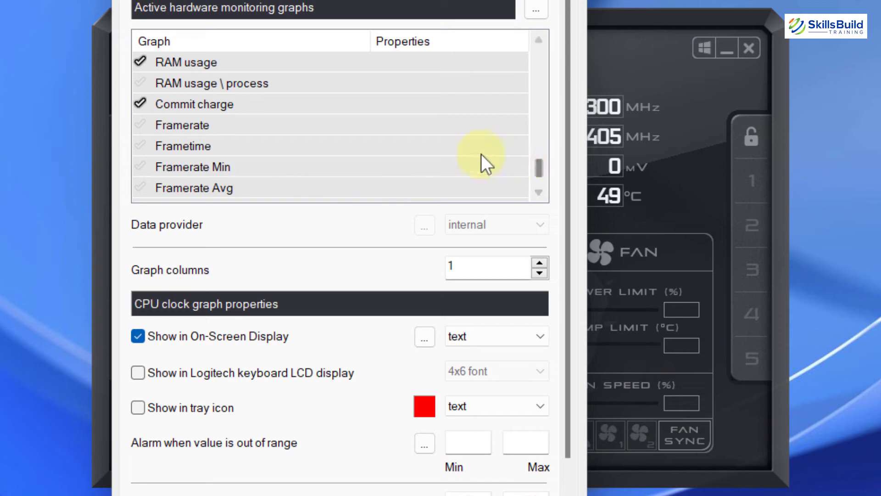
click(186, 124)
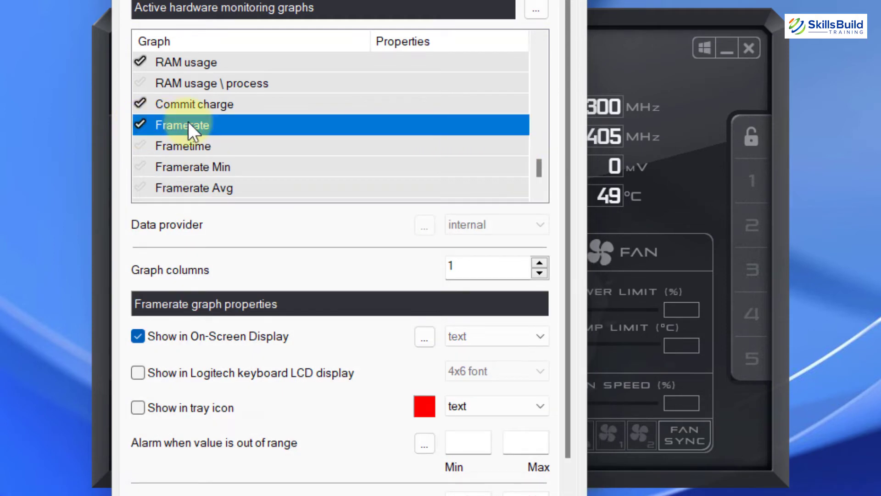
click(137, 336)
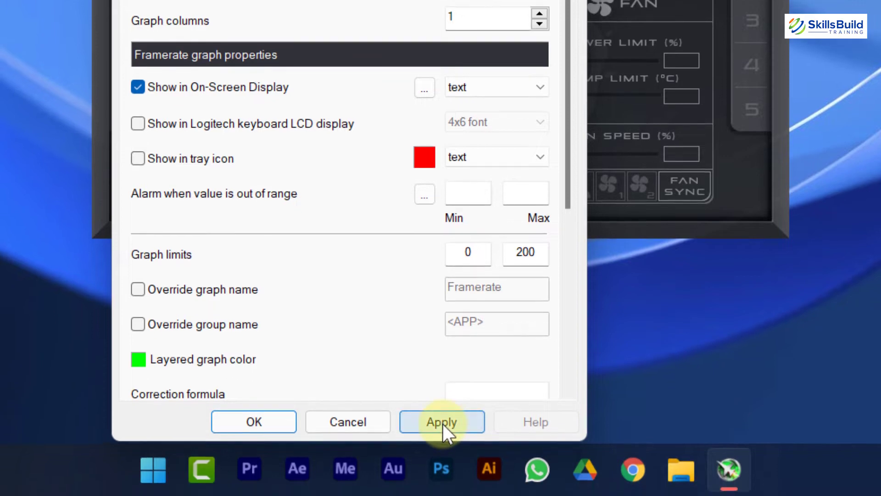
click(441, 422)
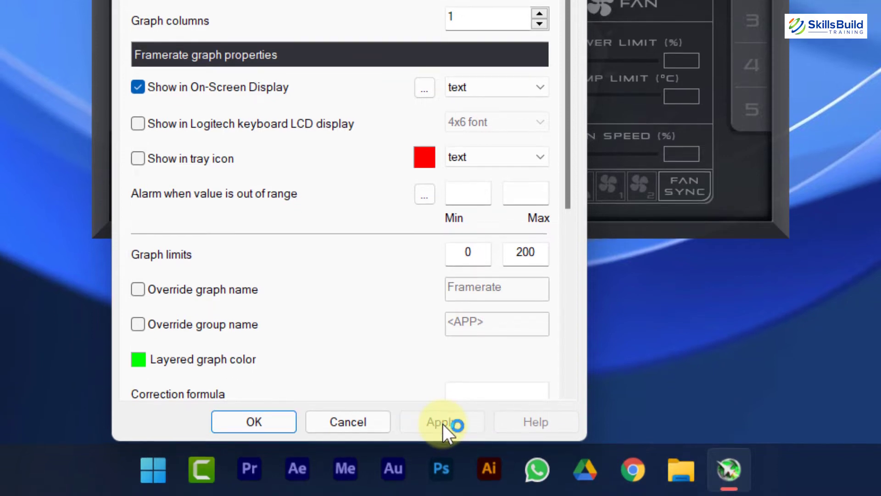
click(244, 429)
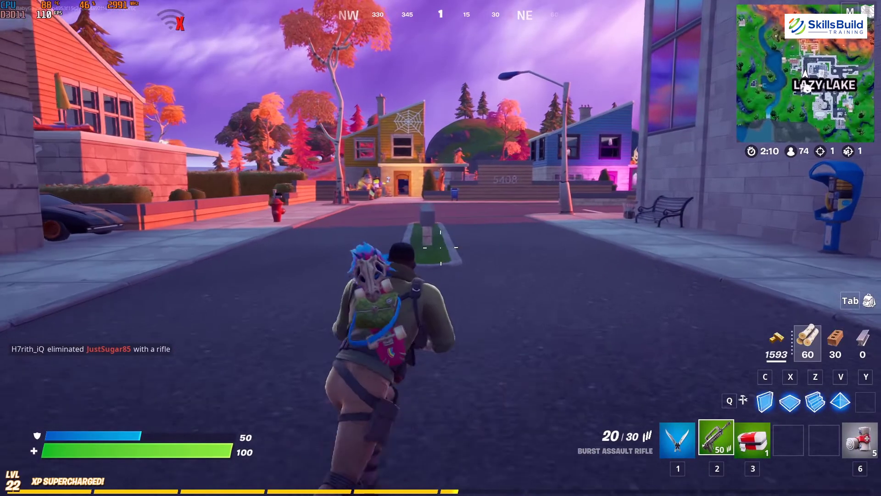
Step: Run down the Lazy Lake street and shoot down the first opponent
key(w)
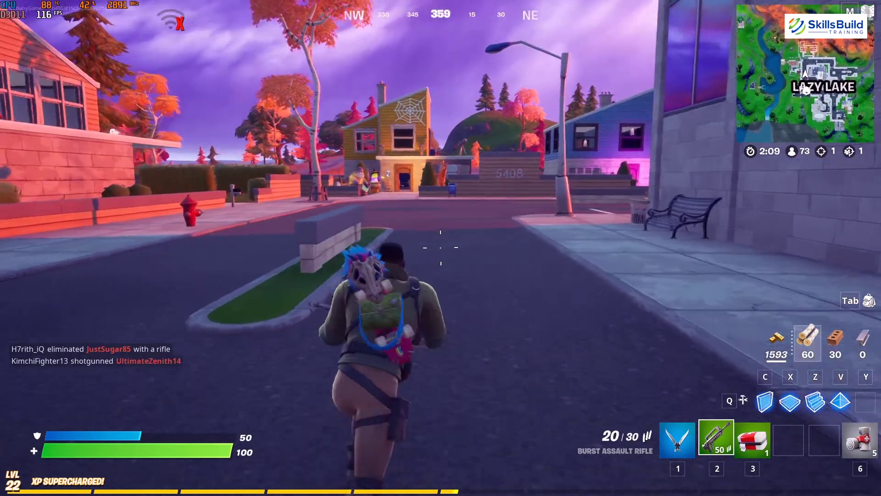
key(w)
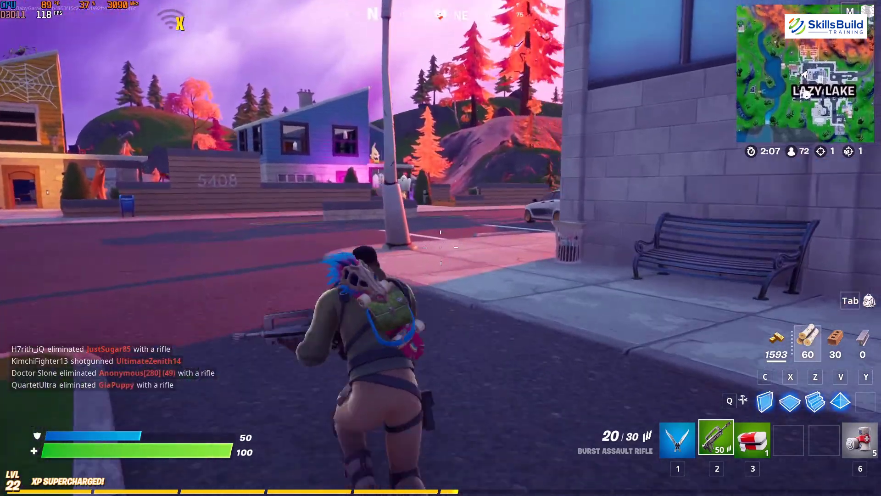
key(w)
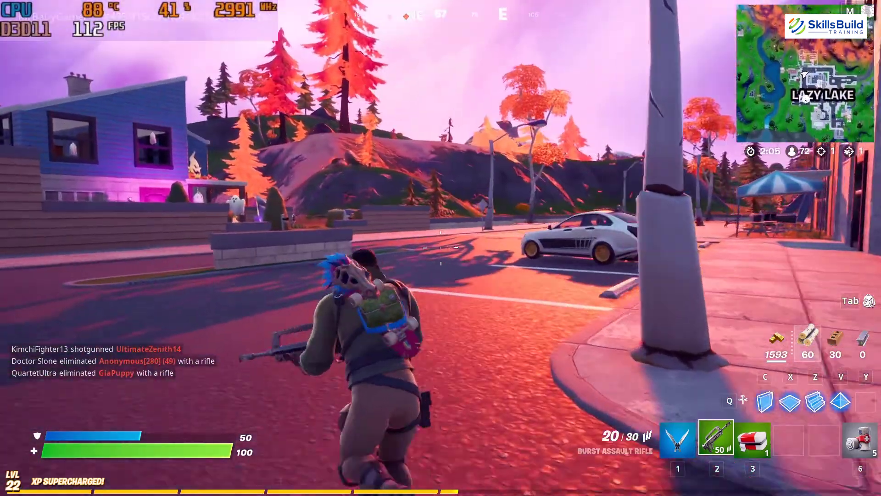
key(w)
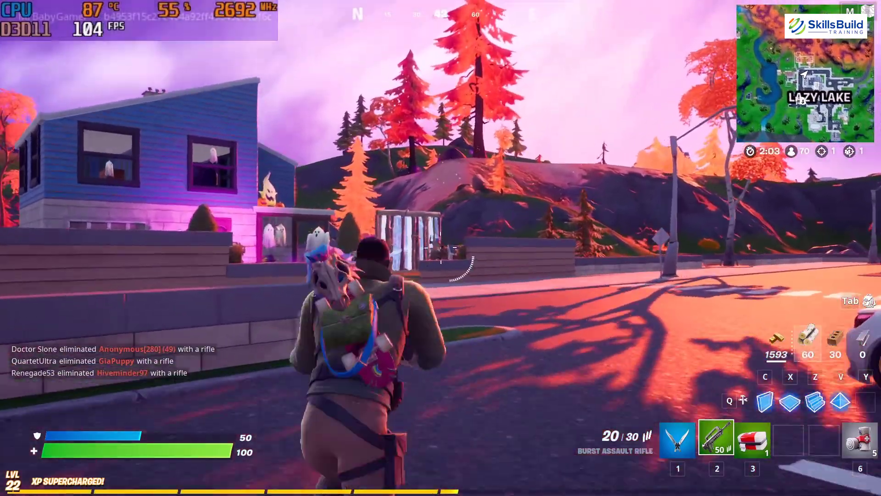
right_click(440, 248)
click(440, 247)
click(440, 248)
click(440, 248)
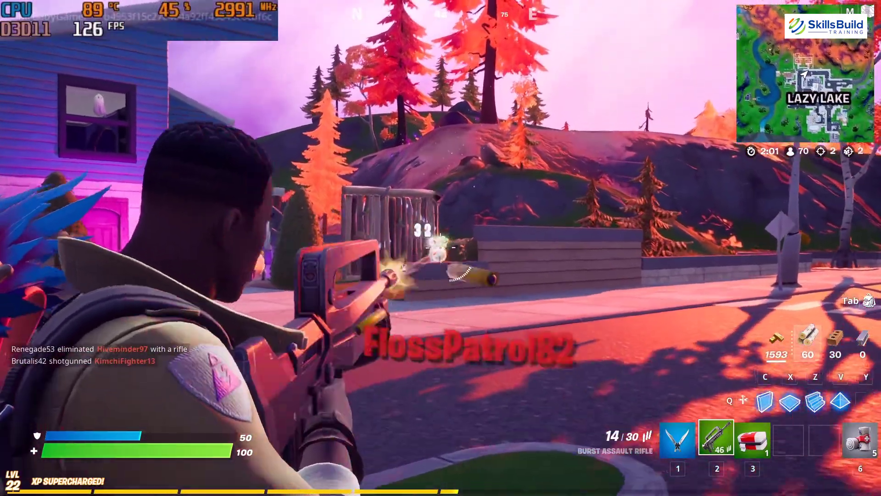
Step: Reload, eliminate the second opponent, and pick up the dropped gold and ammo
key(w)
key(w)
key(r)
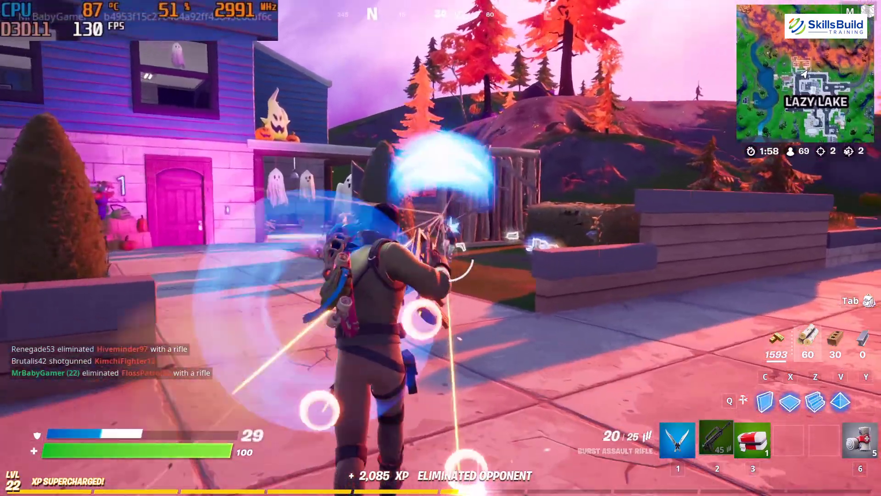
right_click(440, 247)
click(441, 248)
click(441, 247)
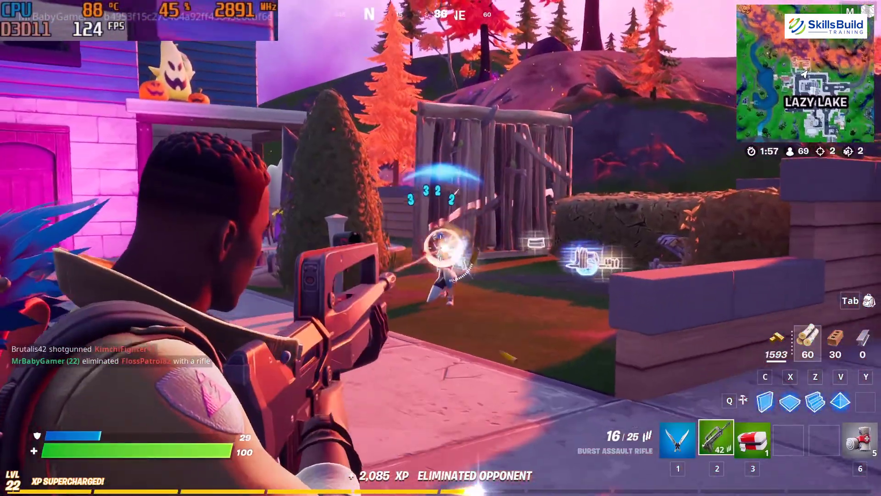
click(440, 247)
click(440, 248)
key(w)
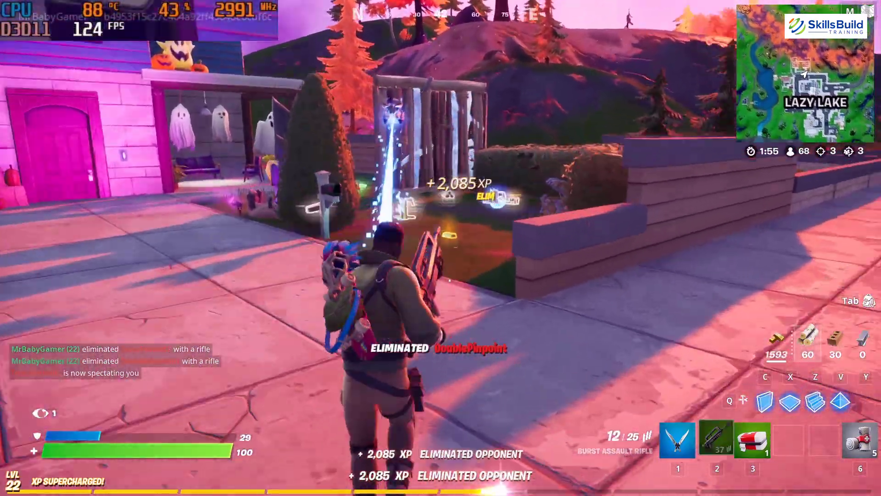
key(r)
key(w)
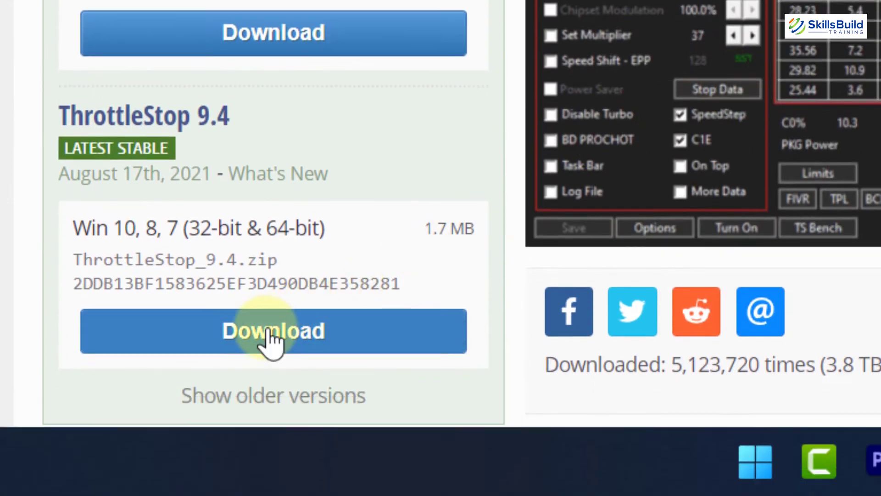
Step: Download ThrottleStop 9.4 from TechPowerUp's DE mirror
click(271, 337)
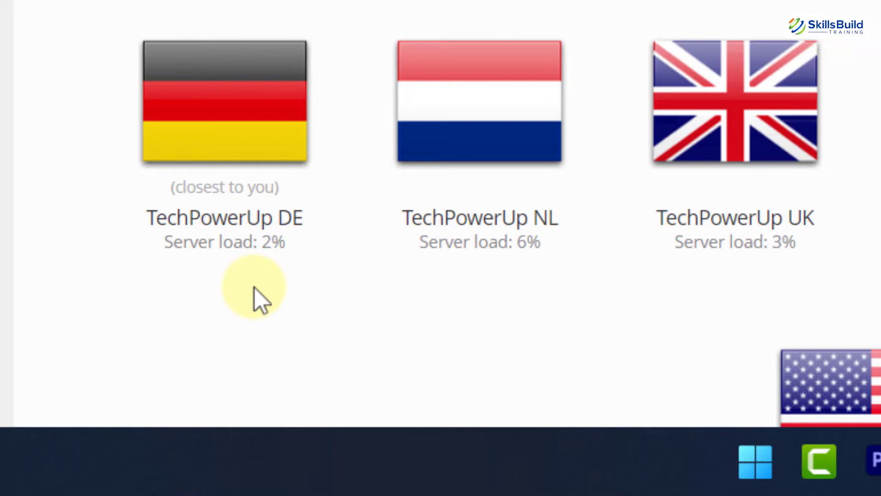
click(222, 176)
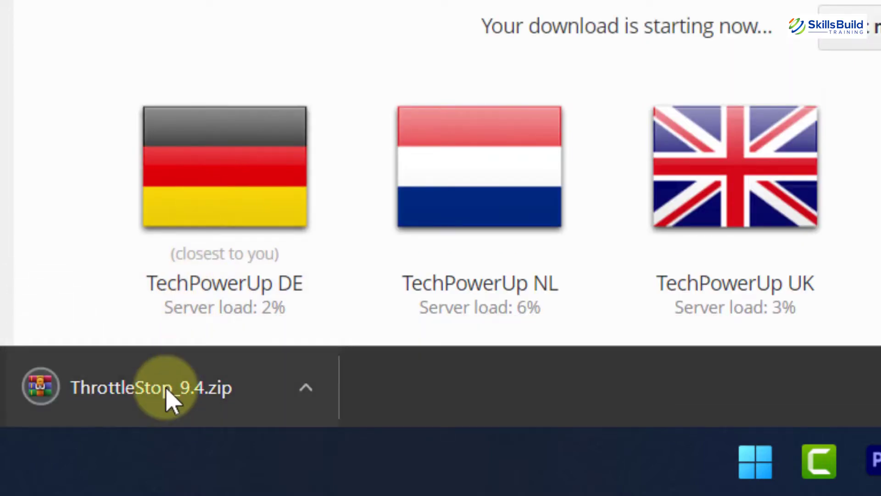
Step: Extract the ThrottleStop_9.4 zip, move the folder onto the C: drive, and open it
right_click(171, 395)
click(220, 321)
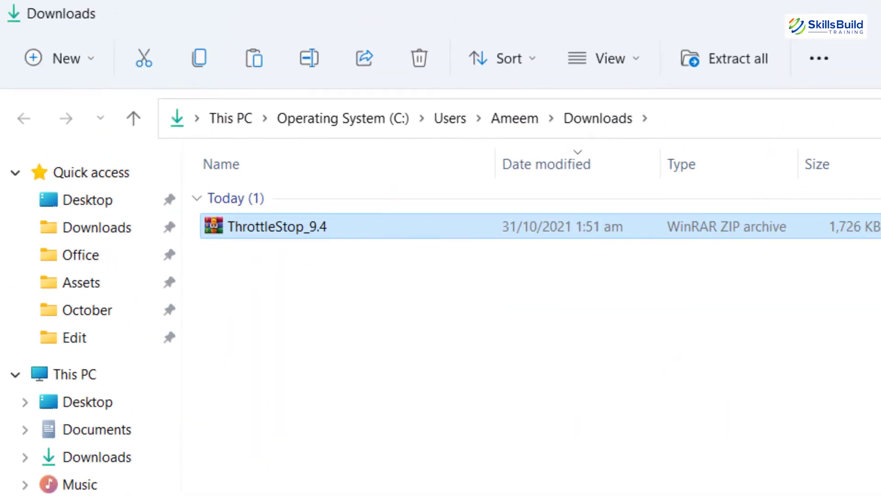
right_click(274, 232)
click(342, 360)
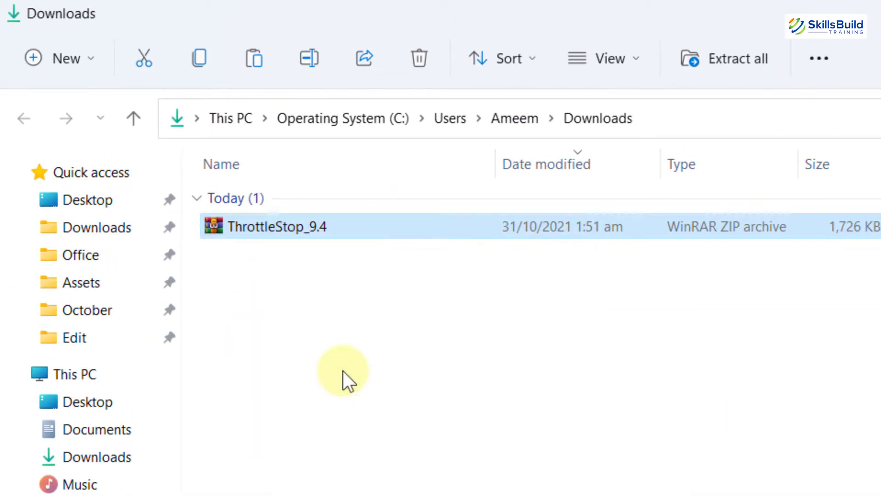
click(282, 258)
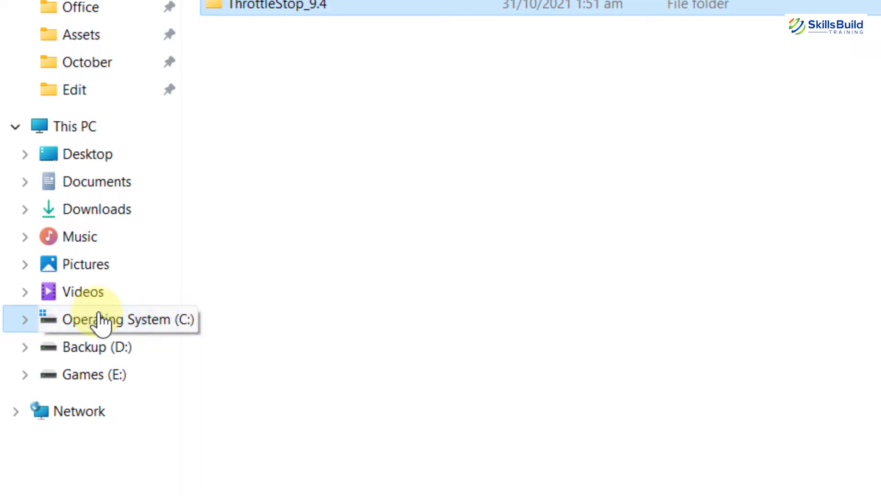
click(103, 320)
key(ctrl+v)
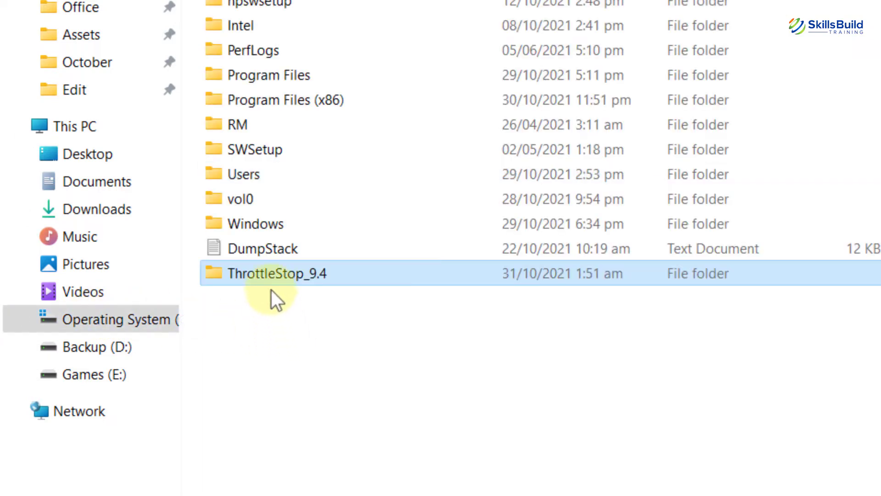
double_click(268, 279)
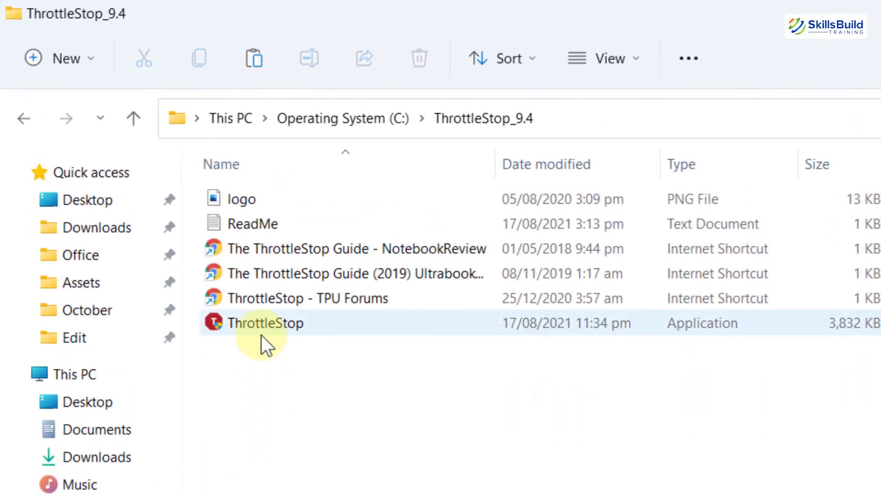
Step: Launch ThrottleStop.exe, accept the risk warning, and tick High Performance
double_click(261, 336)
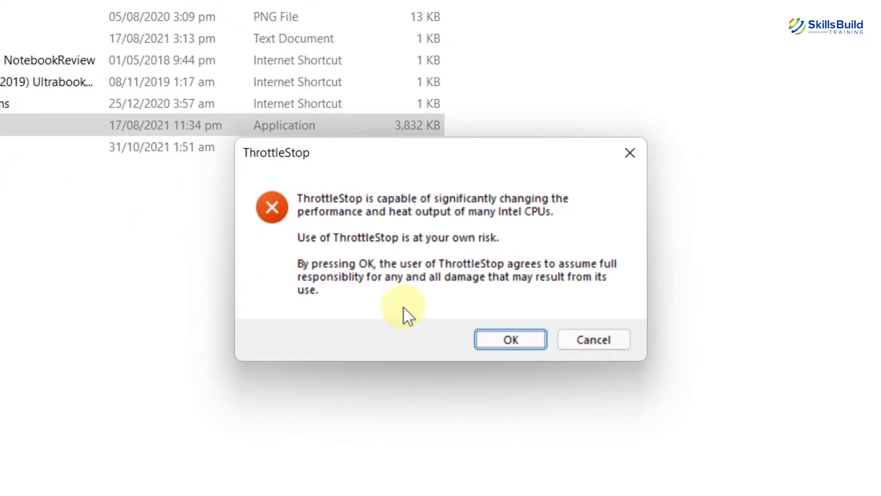
click(502, 339)
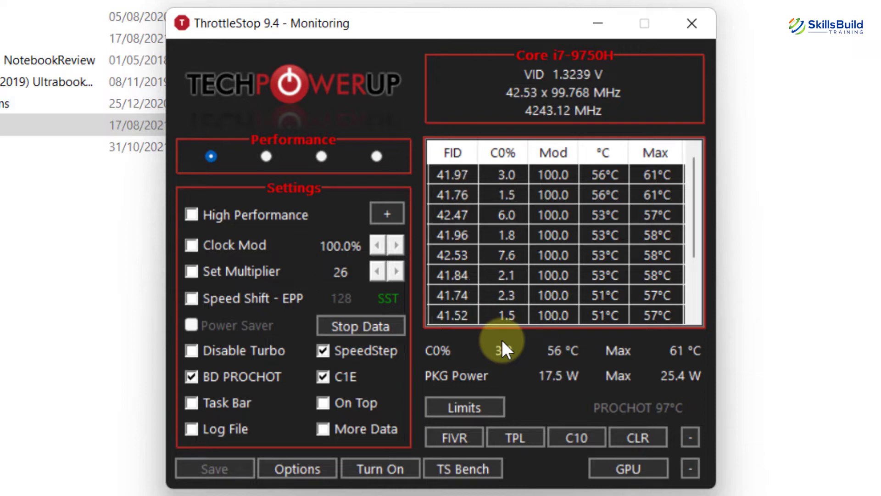
click(196, 216)
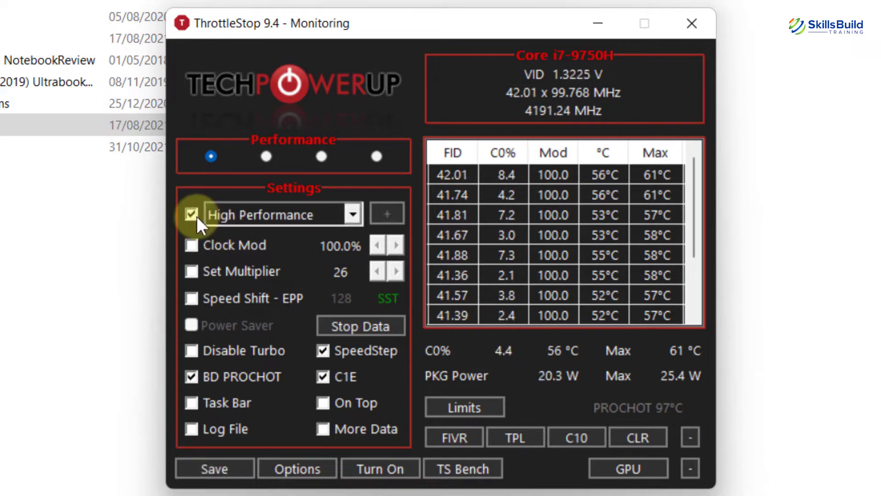
Step: In FIVR, unlock the CPU Core voltage with 250 mV range and -140.6 mV offset, saved immediately
click(457, 438)
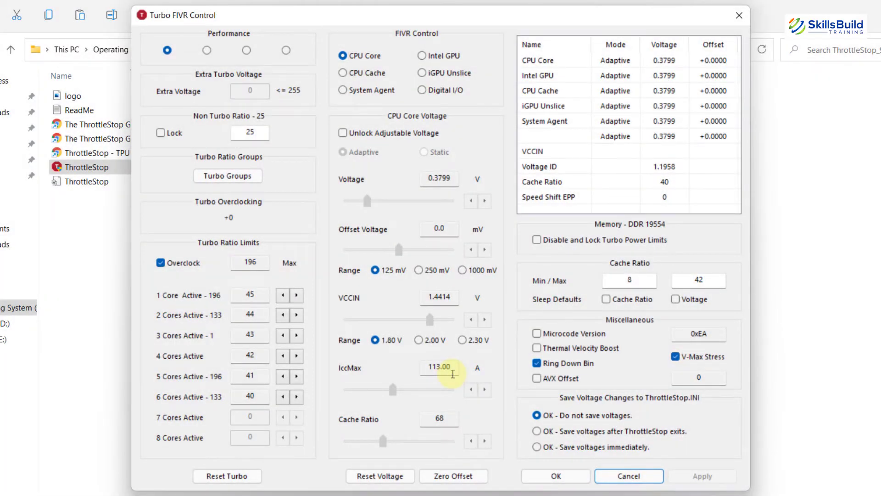
click(343, 133)
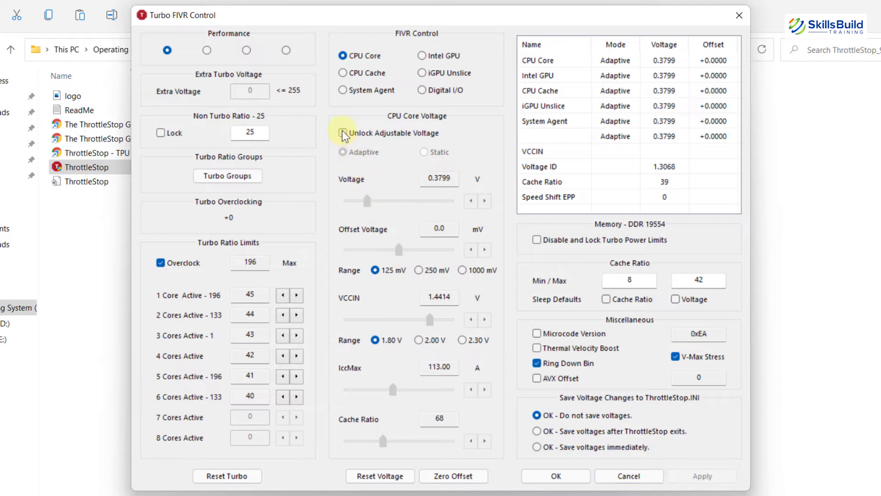
click(419, 271)
drag(398, 254, 368, 253)
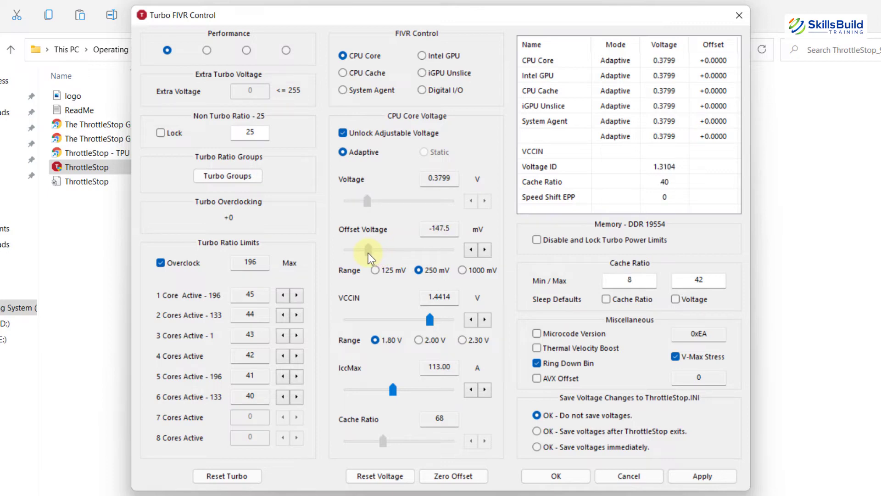
click(484, 249)
click(484, 249)
click(484, 250)
click(484, 249)
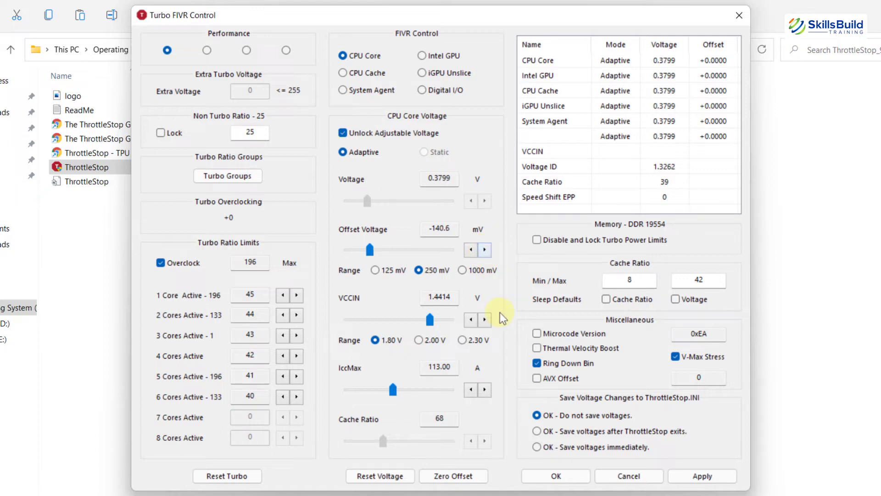
click(535, 447)
Step: Unlock the CPU Cache voltage, set its offset to -140.6 mV, and confirm with OK
click(341, 74)
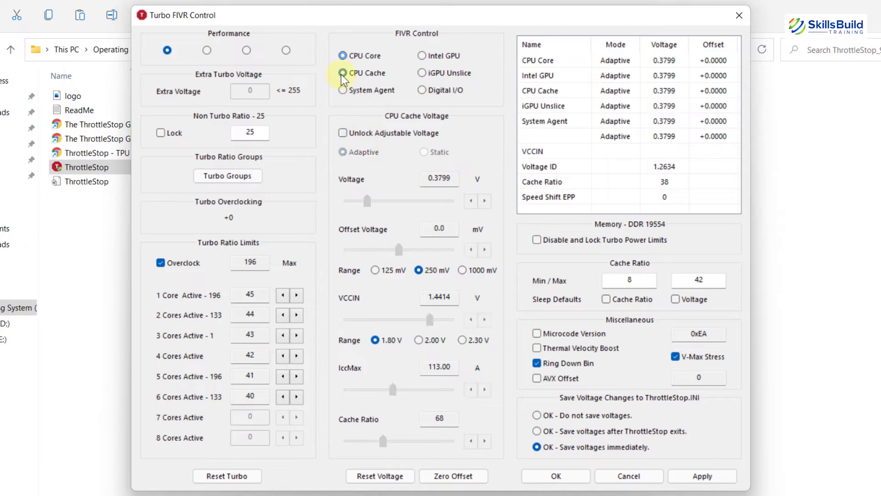
click(343, 132)
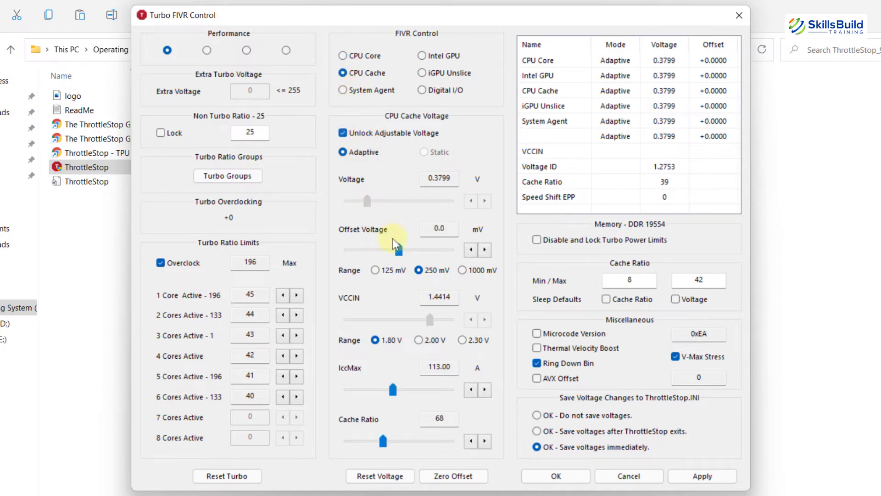
drag(399, 251, 371, 255)
click(469, 251)
click(470, 252)
click(556, 476)
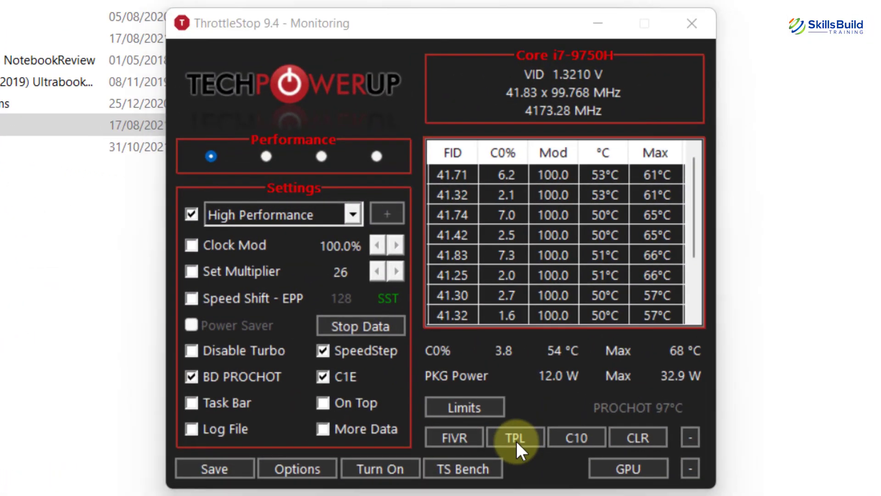
Step: Enable manual turbo power limits and set Long Power PL1 and Short Power PL2 to 38
click(483, 339)
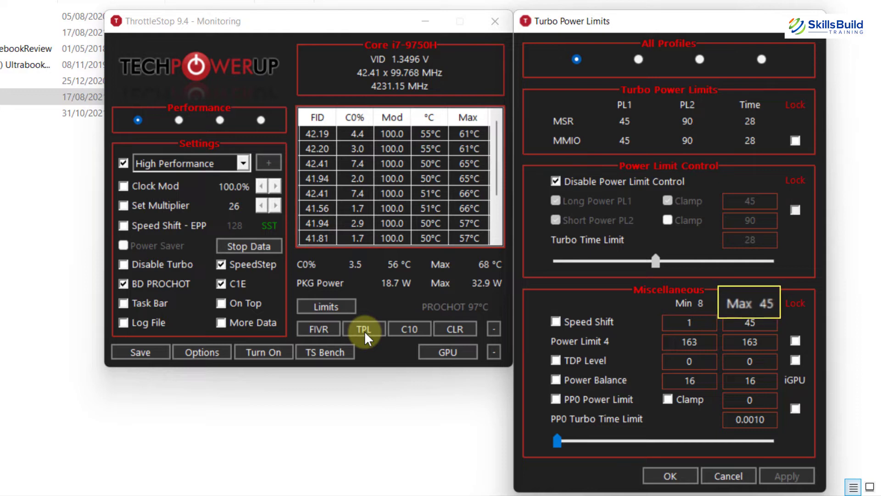
click(555, 181)
double_click(749, 201)
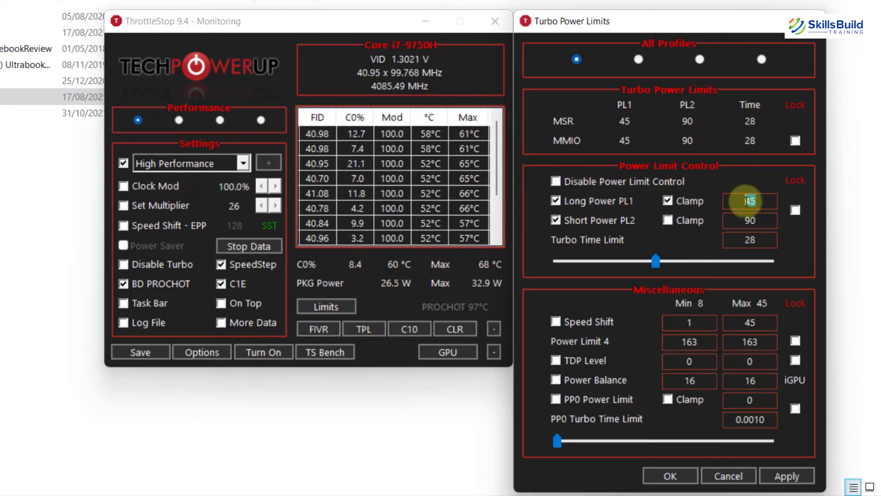
text(38)
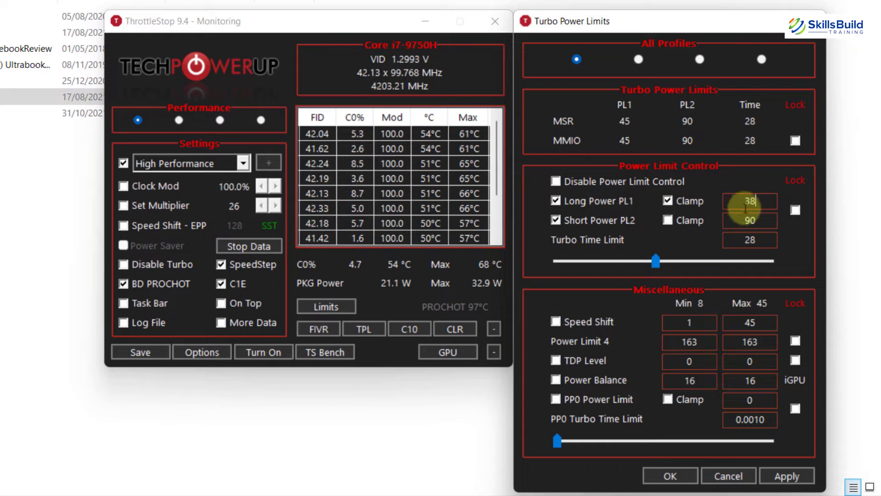
double_click(739, 220)
text(38)
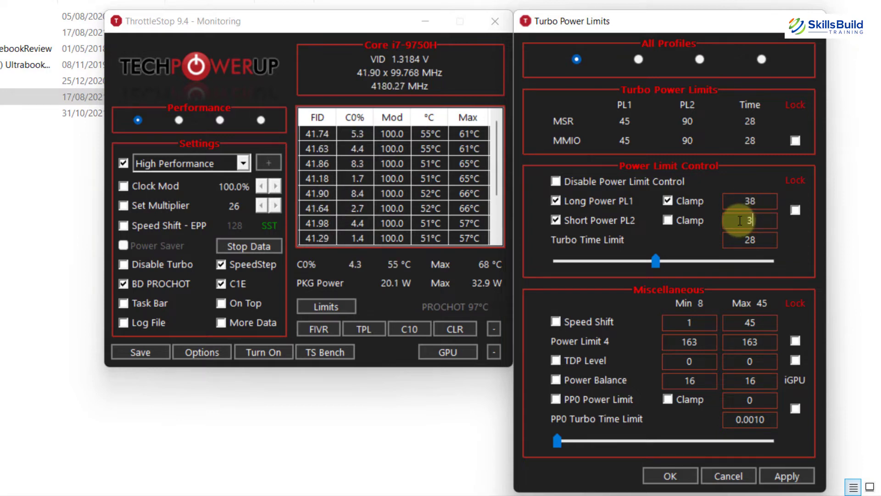
Step: Enable Speed Shift with a maximum of 40 and apply the power limit settings
click(556, 321)
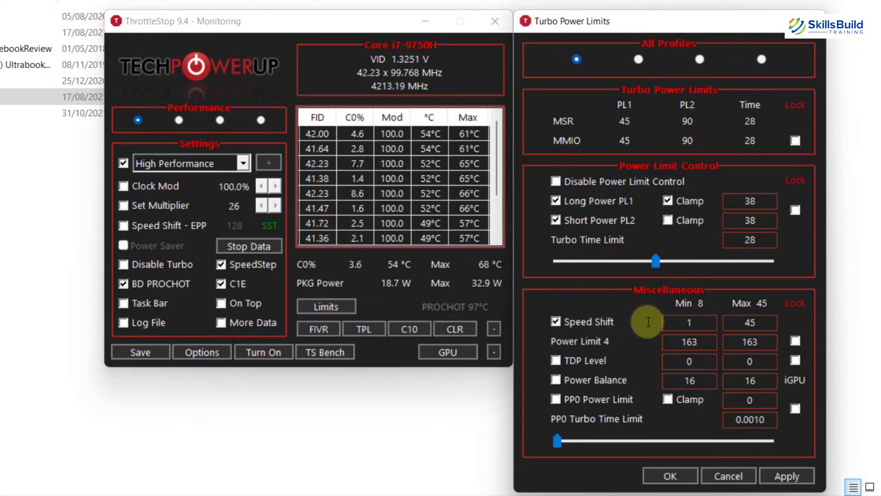
double_click(744, 323)
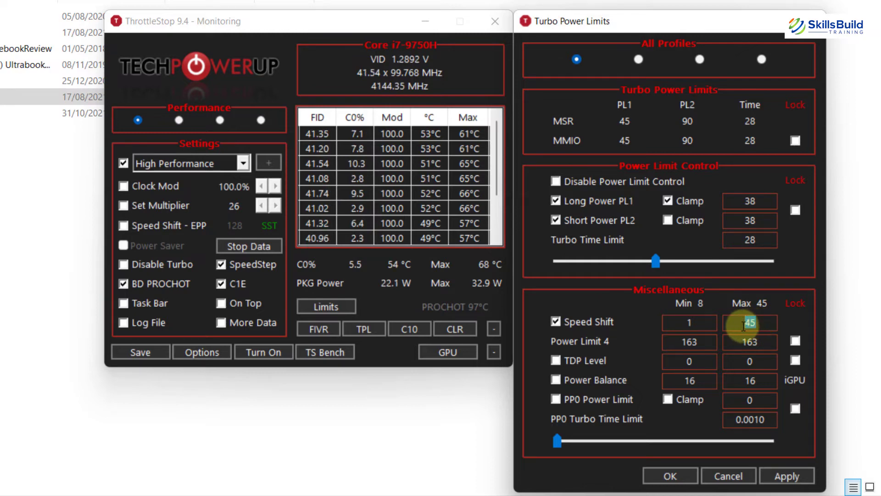
text(40)
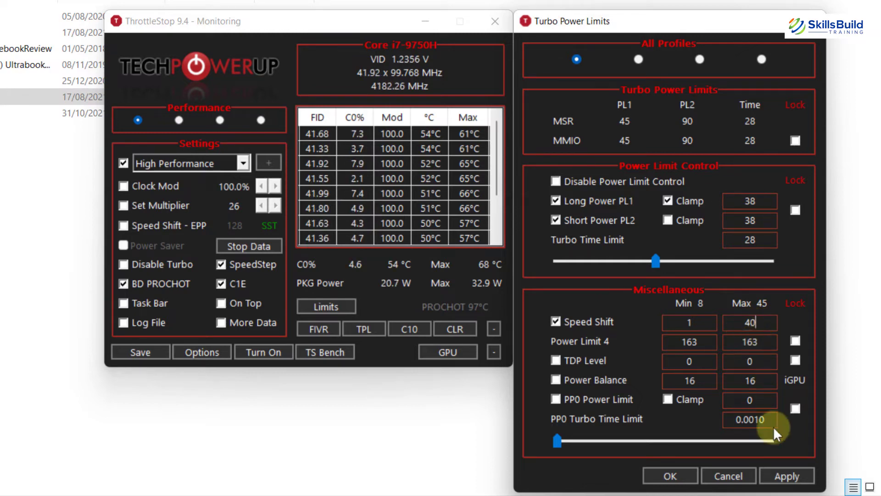
click(778, 475)
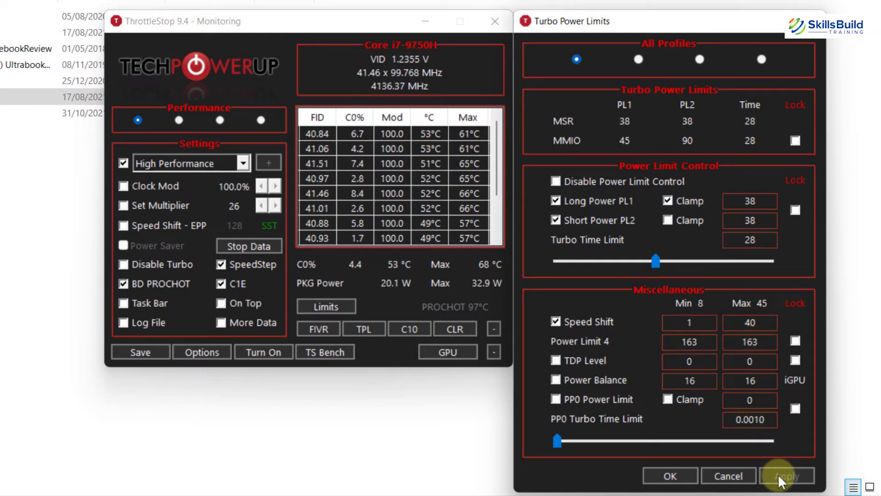
click(673, 474)
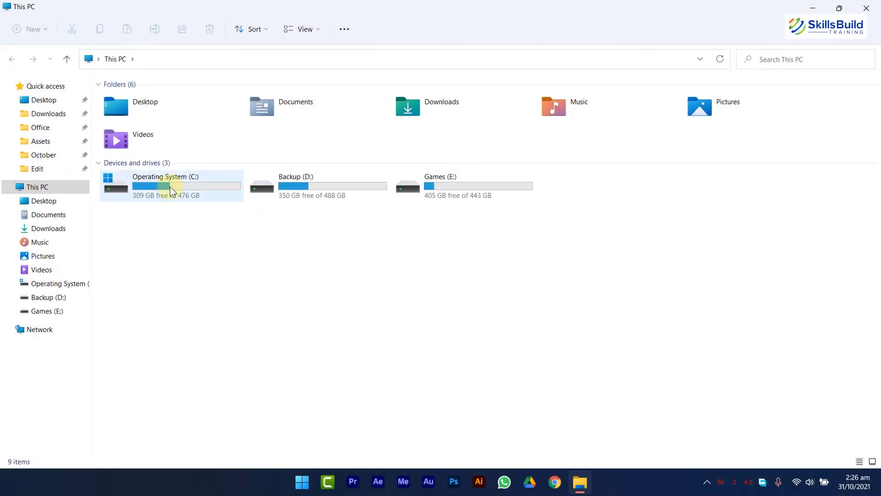
Step: Relaunch ThrottleStop.exe from C:\ThrottleStop_9.4 and check its tray CPU temperature and speed readout
double_click(169, 186)
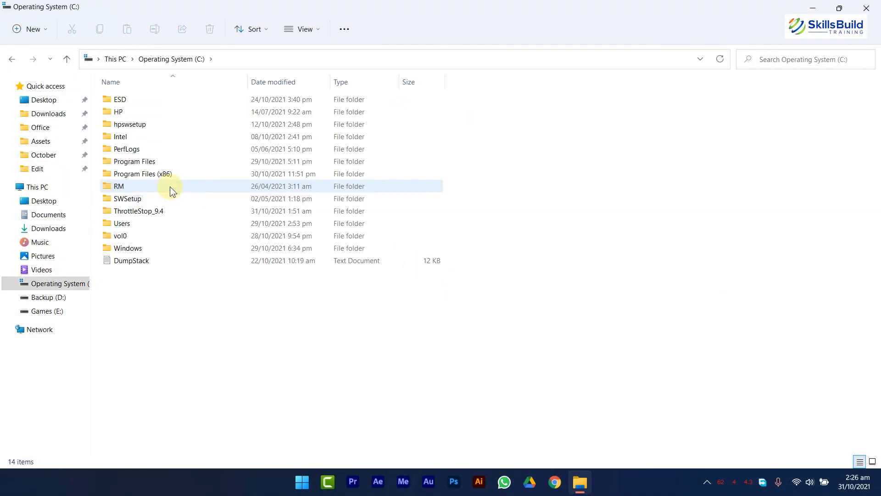
double_click(149, 207)
double_click(137, 165)
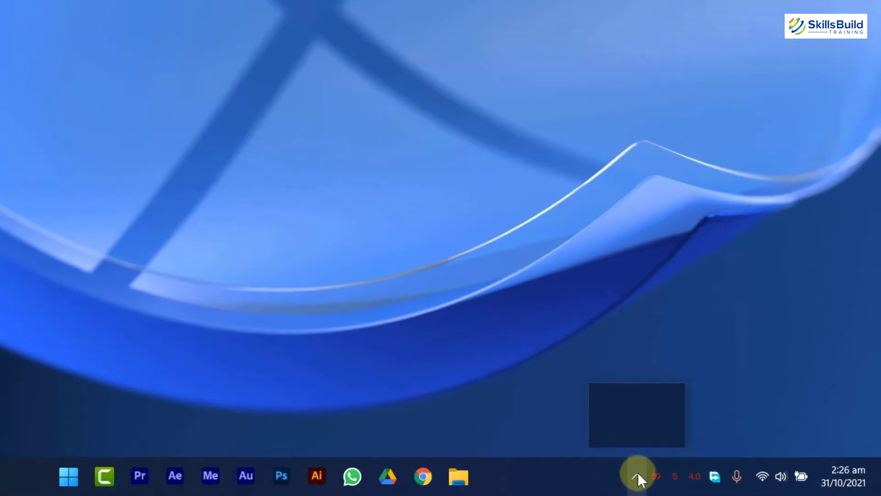
click(638, 480)
mouse_move(450, 388)
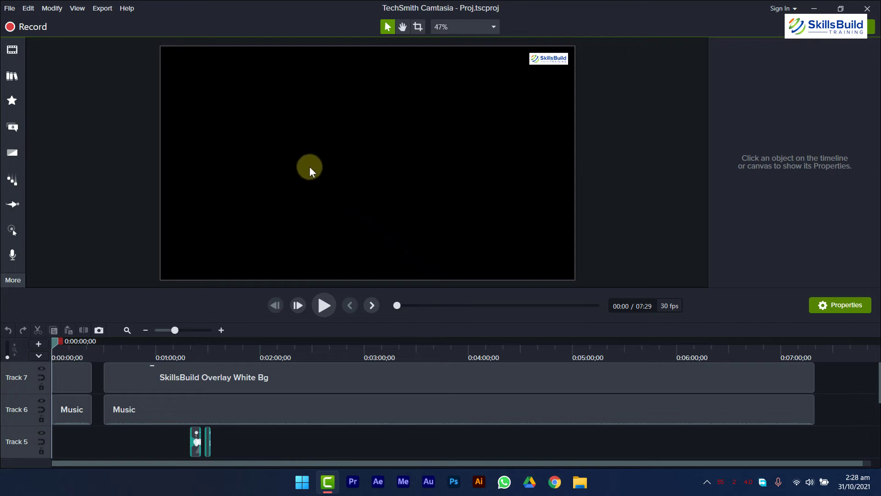
Step: Export the Camtasia project as an MP4 - Smart Player local file and render it
click(101, 8)
click(102, 23)
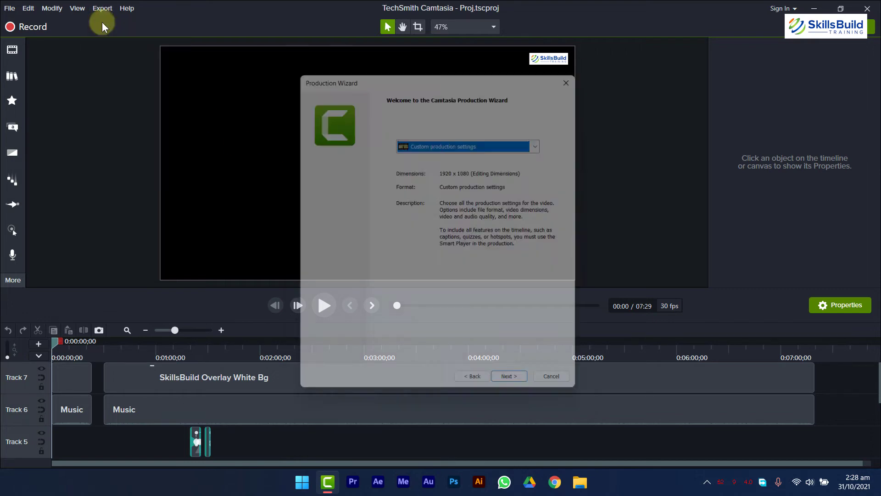
click(518, 390)
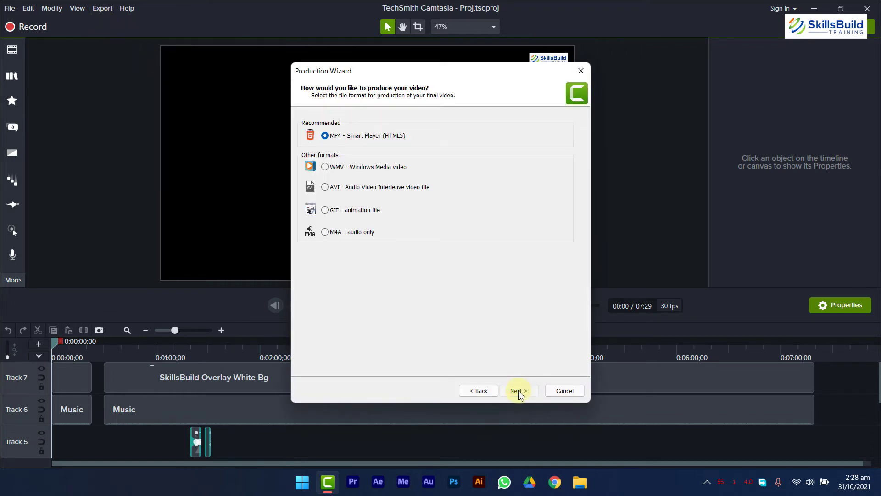
click(518, 391)
click(518, 390)
click(518, 391)
click(518, 390)
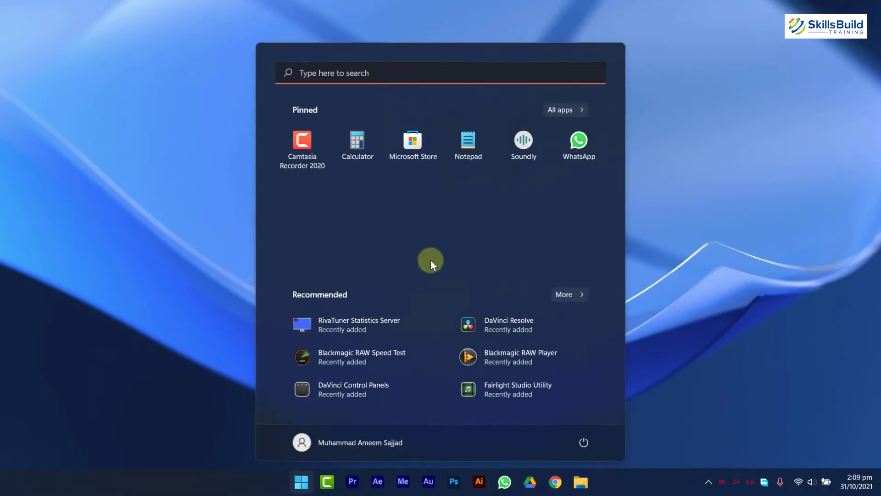
Step: Launch Task Scheduler and start a new basic task named ThrottleStop
text(task)
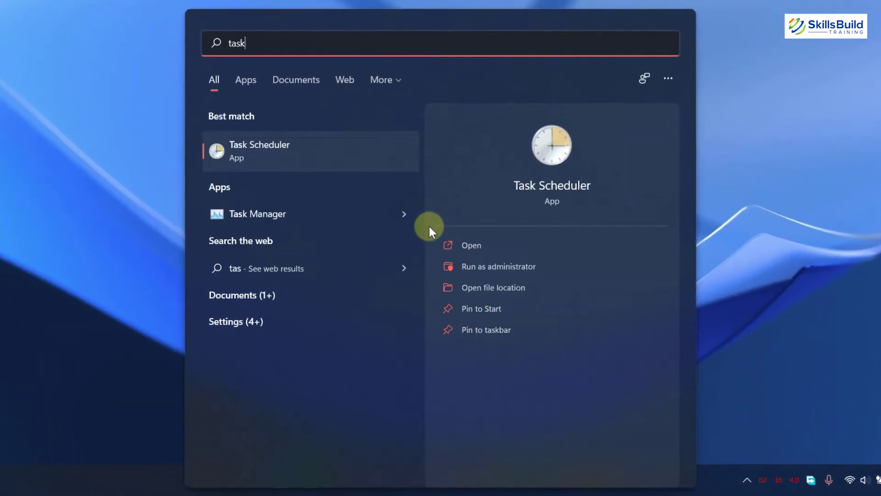
key(Return)
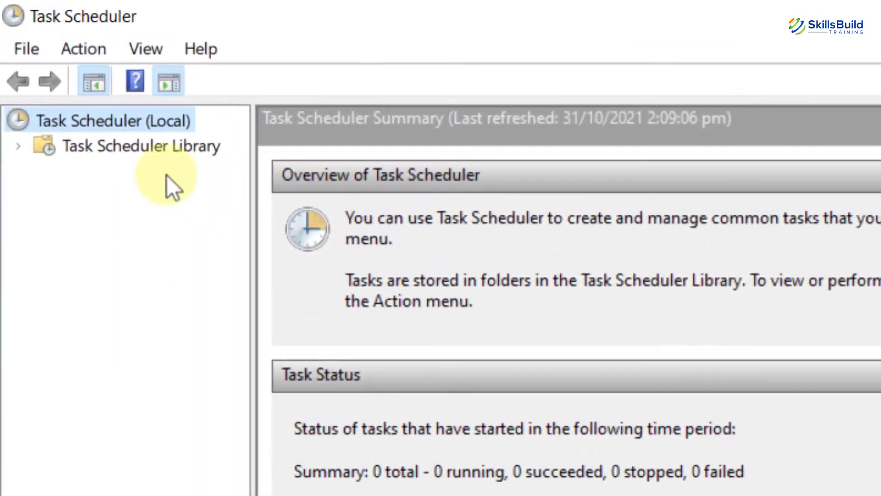
click(50, 58)
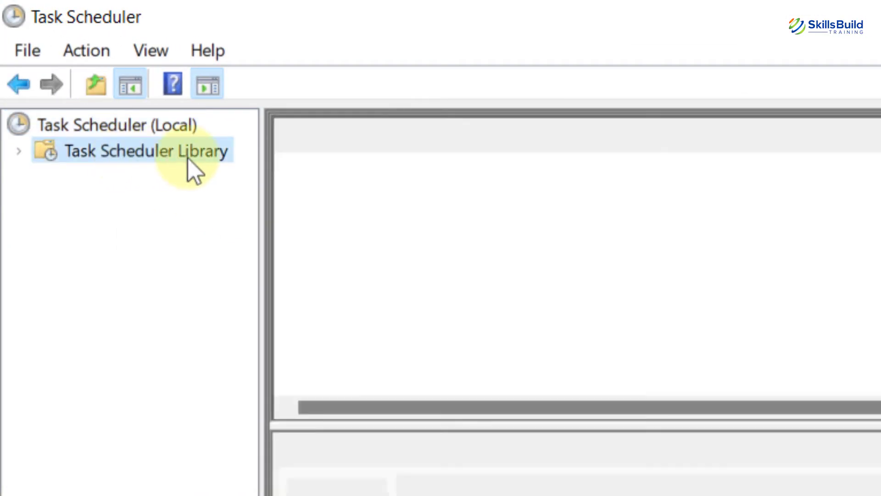
click(579, 204)
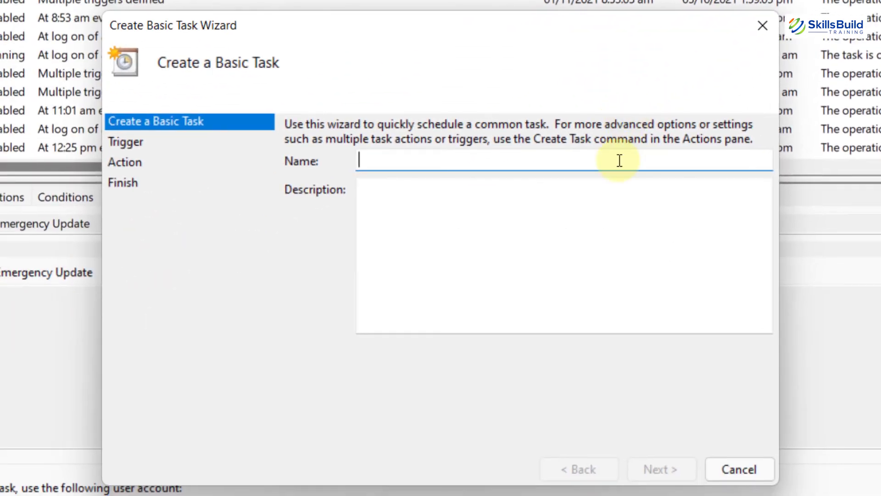
text(Th)
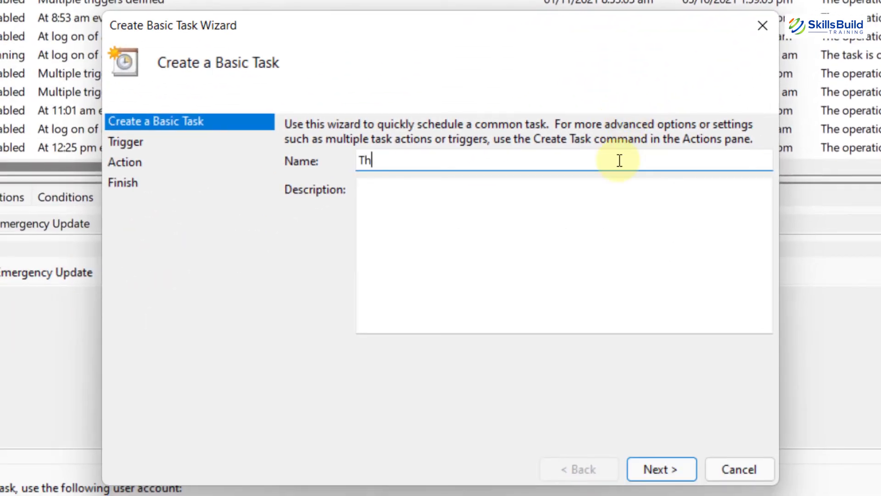
text(rottleStop)
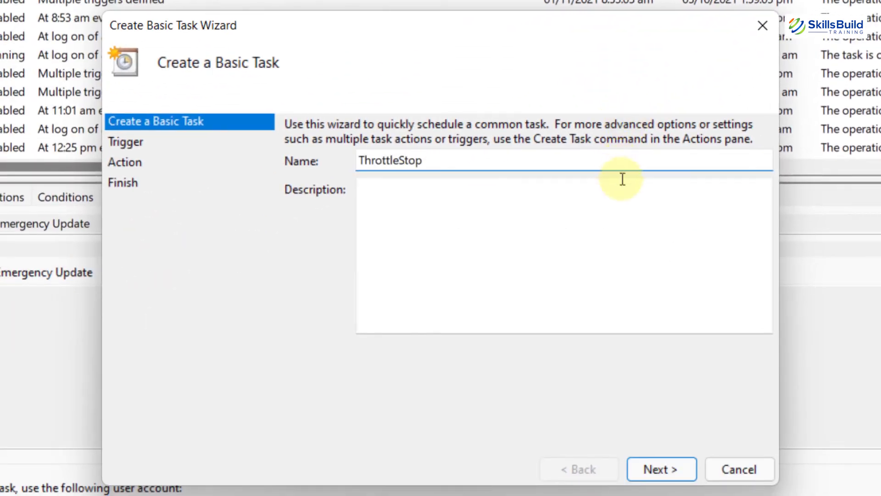
click(652, 465)
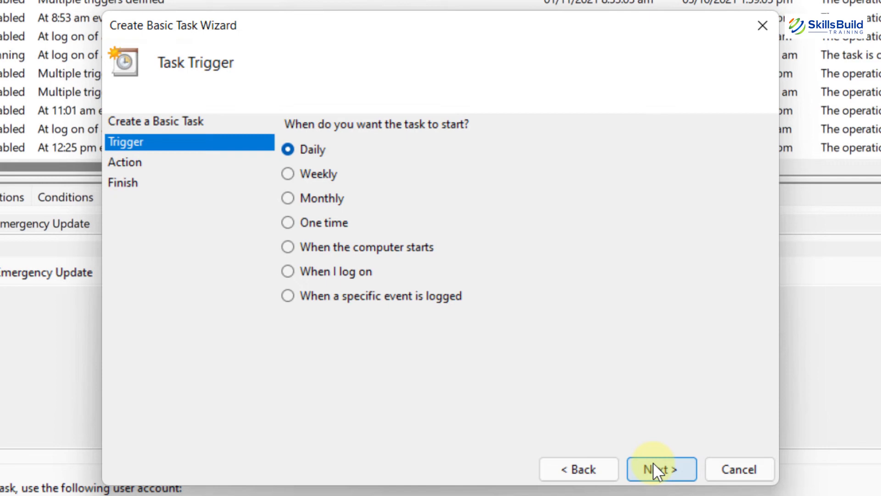
Step: Trigger the task at log on to start C:\ThrottleStop_9.4\ThrottleStop.exe, opening Properties on finish
click(288, 272)
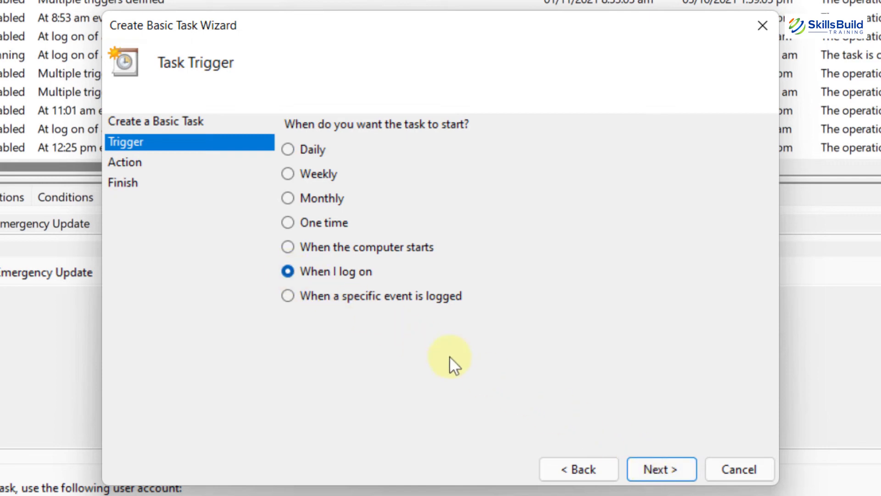
click(660, 467)
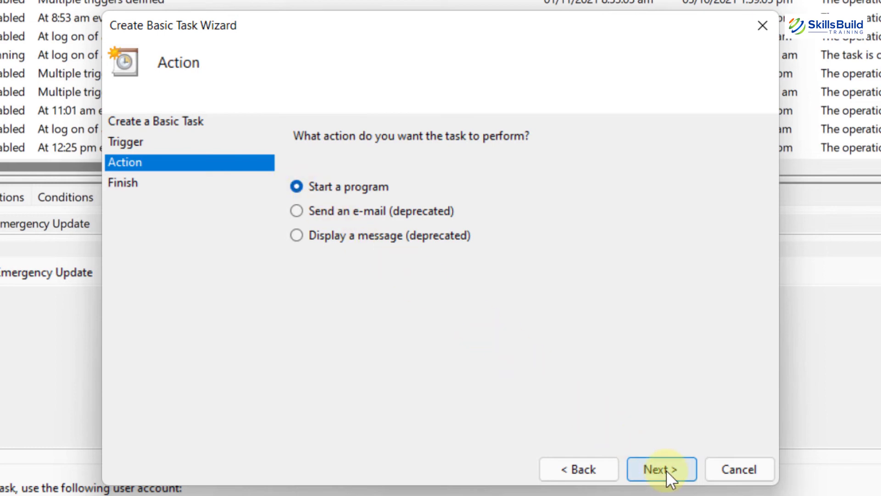
click(665, 469)
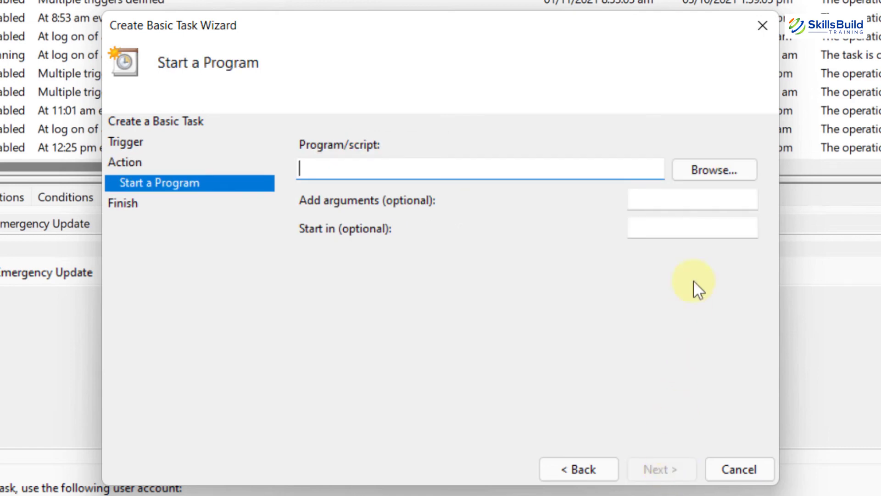
click(709, 175)
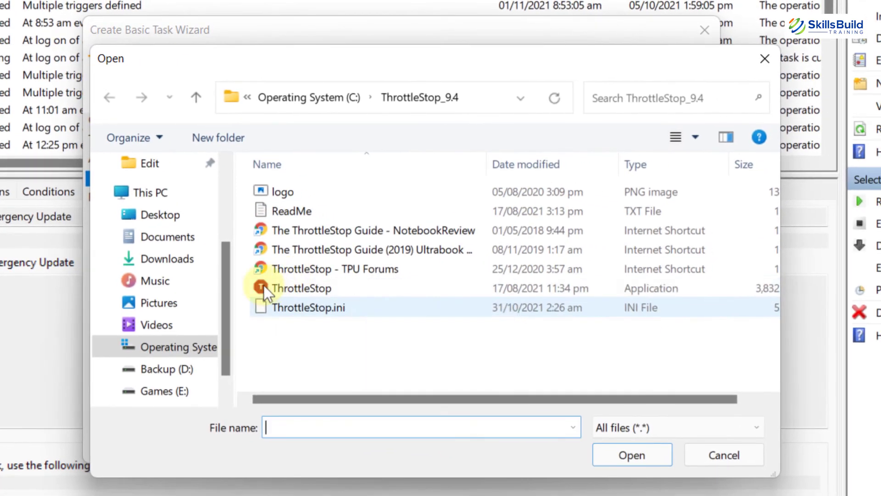
click(271, 290)
click(637, 461)
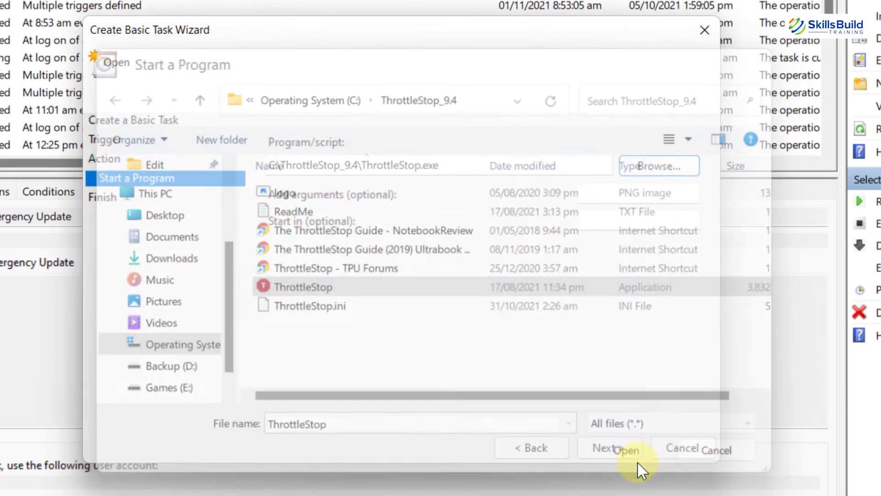
click(609, 448)
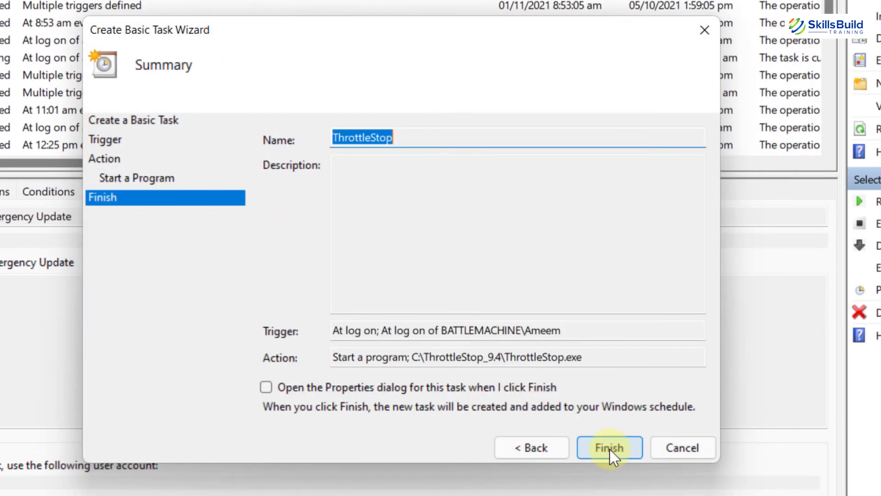
click(266, 387)
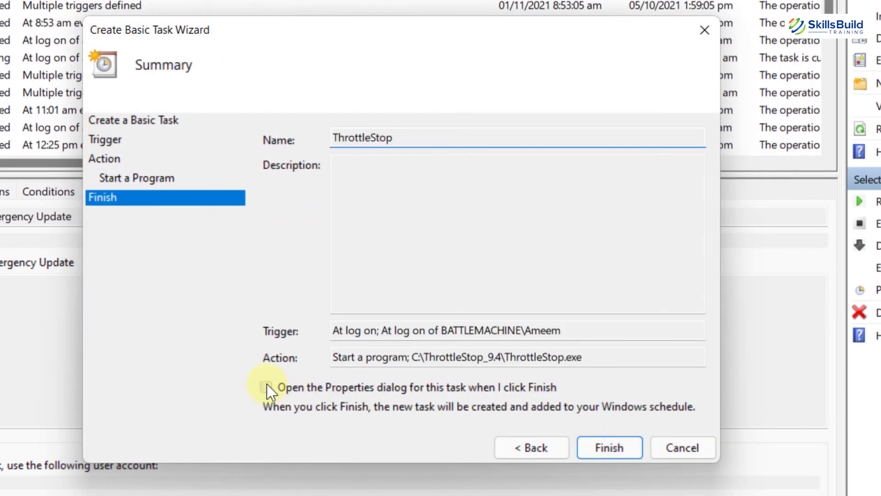
click(611, 450)
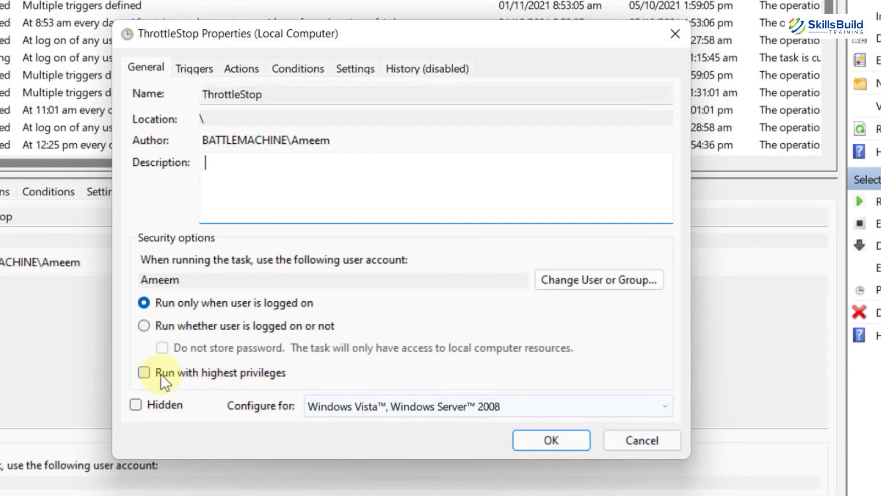
Step: Set the ThrottleStop task to run with highest privileges, configured for Windows 10, and save it
click(144, 372)
click(417, 407)
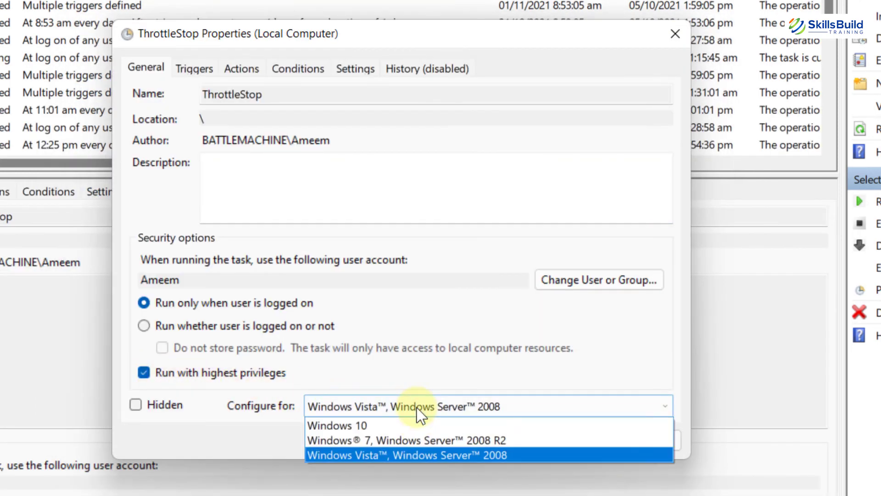
click(414, 424)
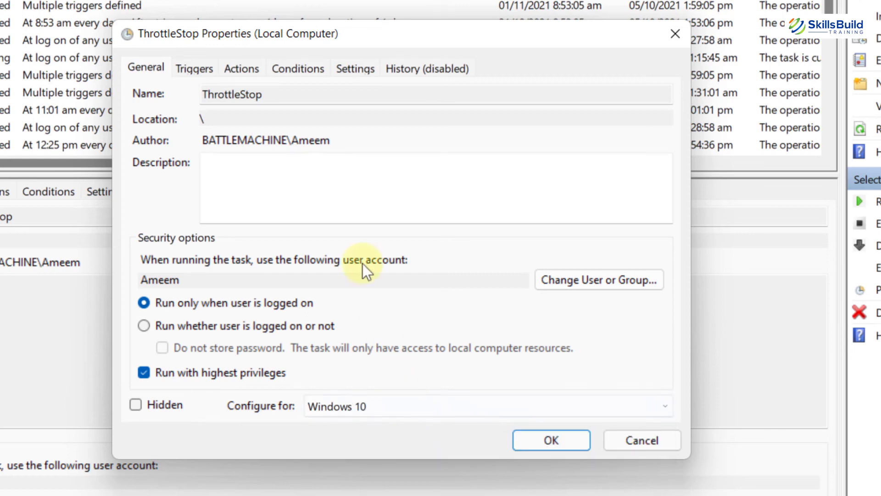
click(299, 71)
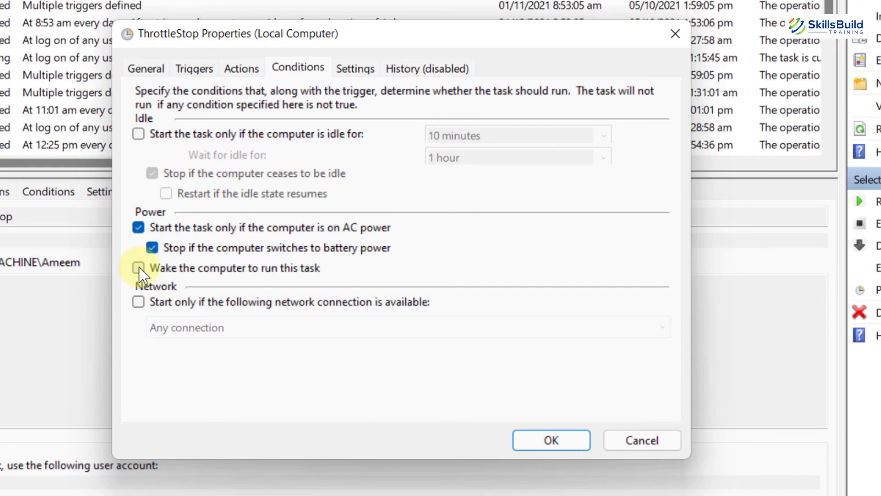
click(561, 446)
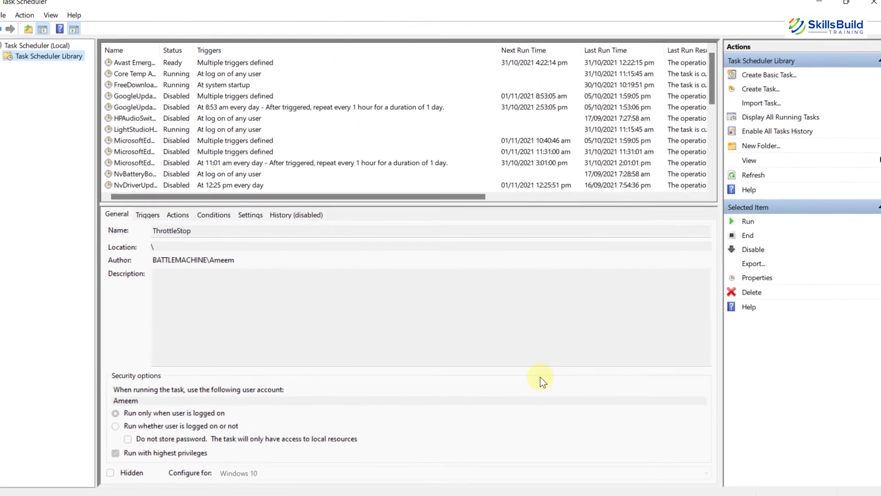
scroll(348, 168, down, 4)
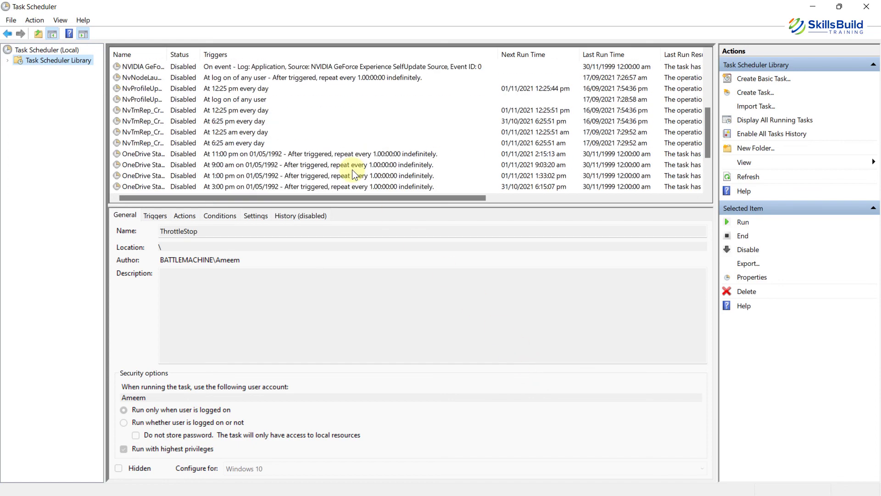
scroll(351, 170, down, 2)
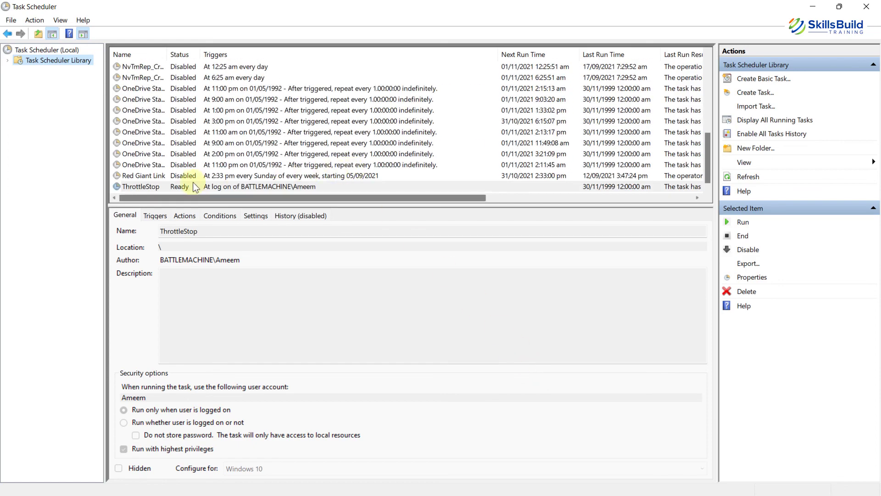